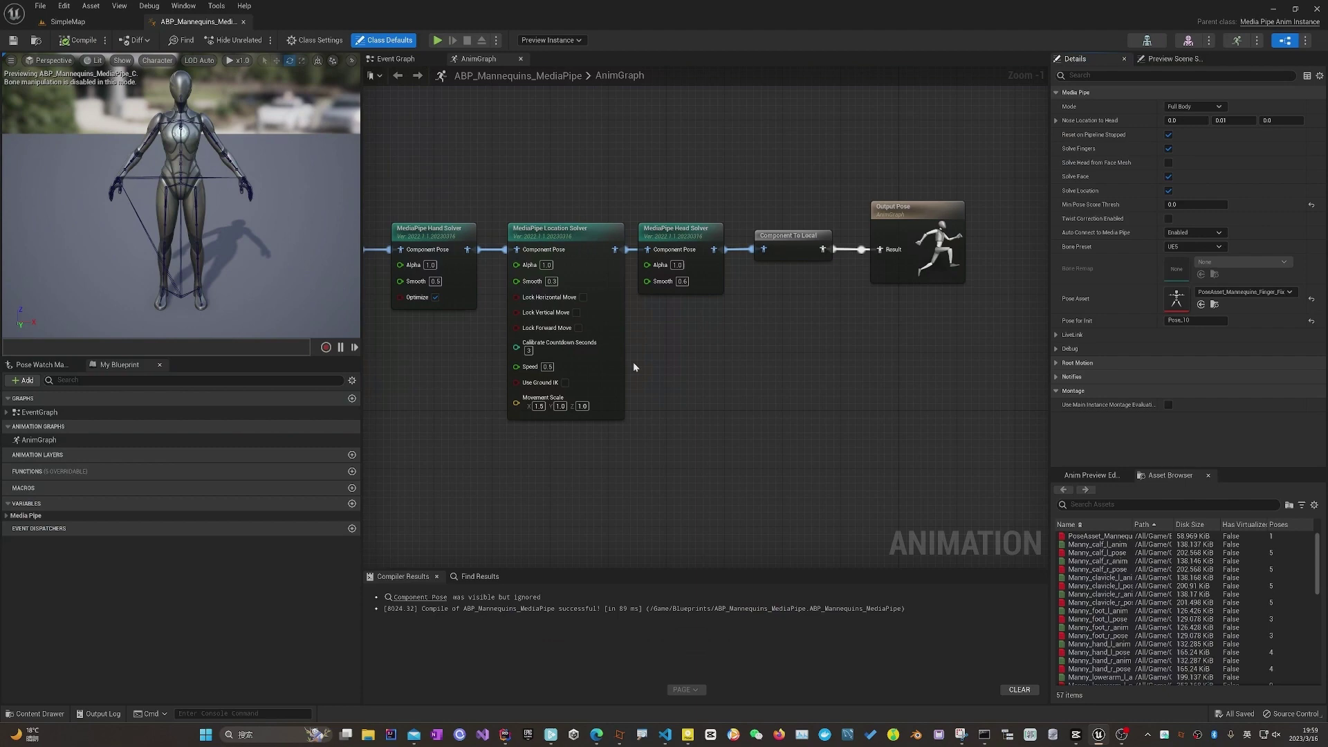
{"action": "scroll", "coordinate": [552, 459], "scroll_direction": "down", "scroll_amount": 1}
{"action": "scroll", "coordinate": [552, 459], "scroll_direction": "down", "scroll_amount": 1}
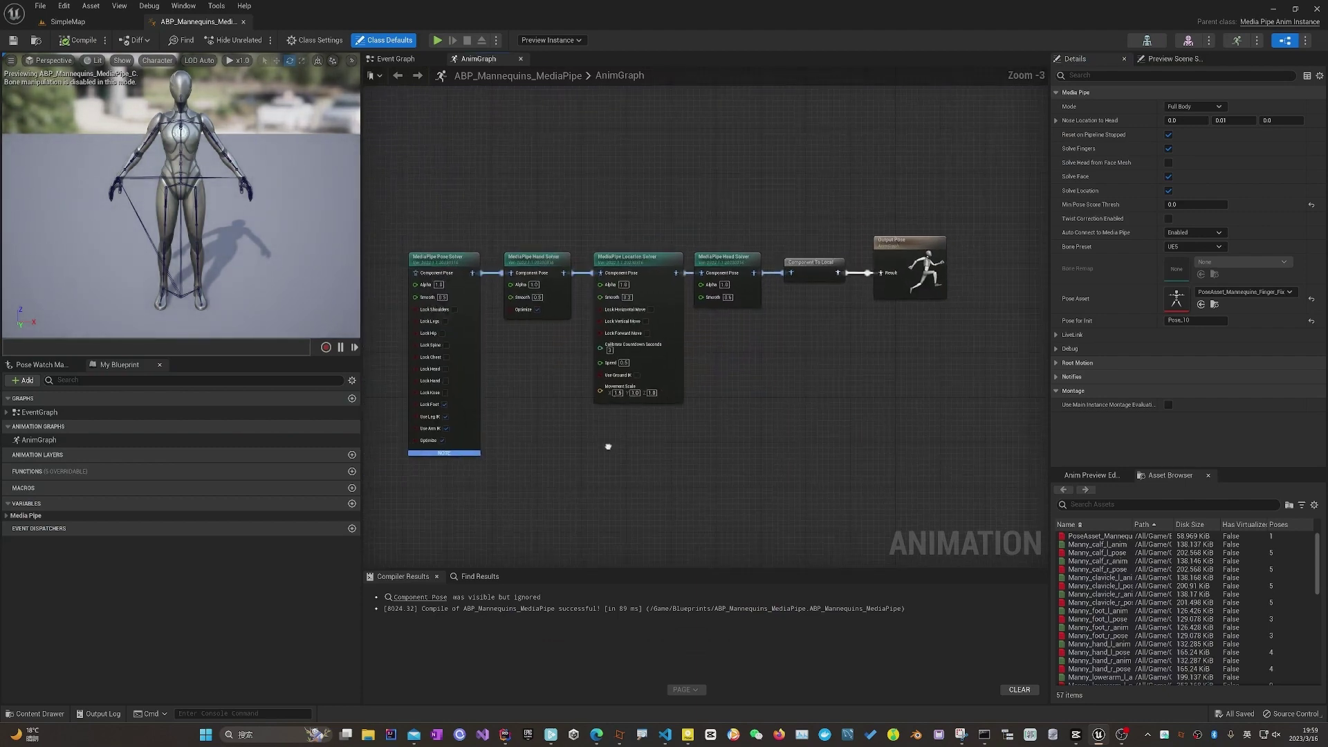
Frame the solver node chain, then view the AnimGraph and Class Defaults properties.
{"action": "right_click_drag", "start_coordinate": [581, 446], "coordinate": [606, 418]}
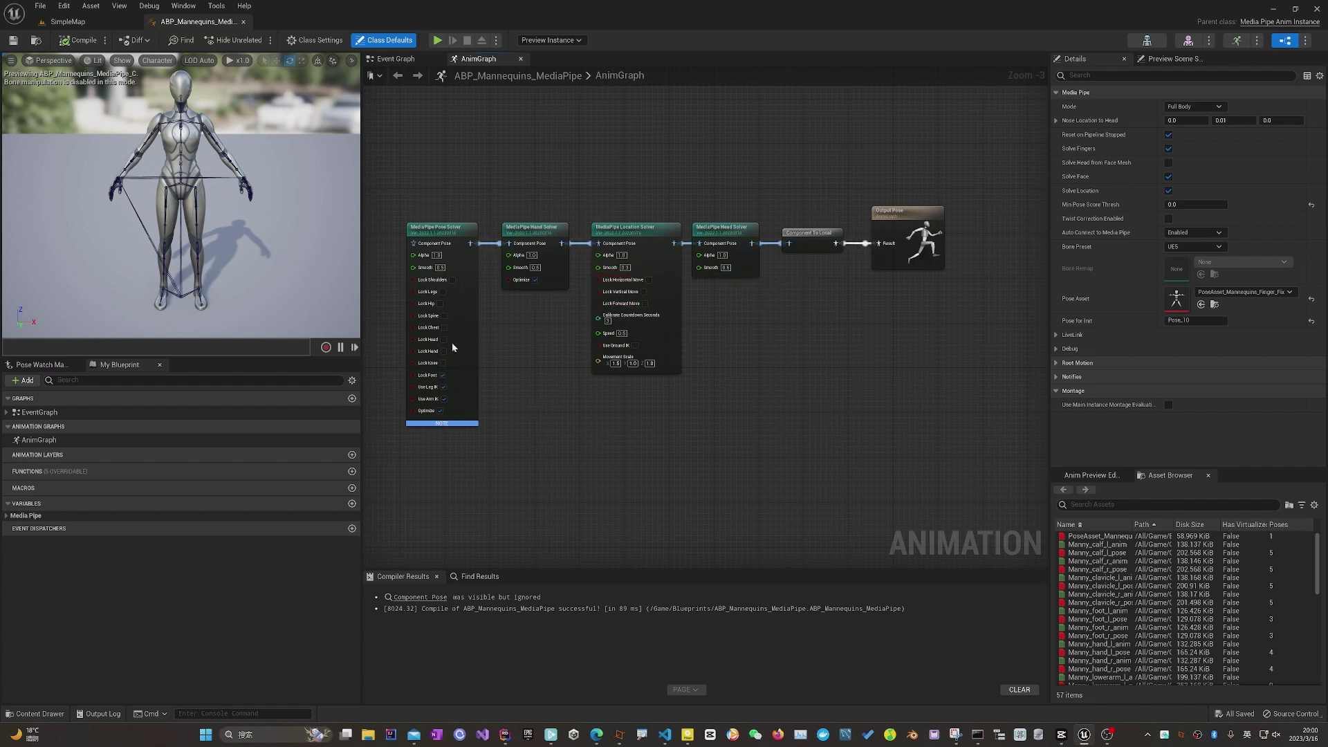
{"action": "left_click", "coordinate": [42, 441]}
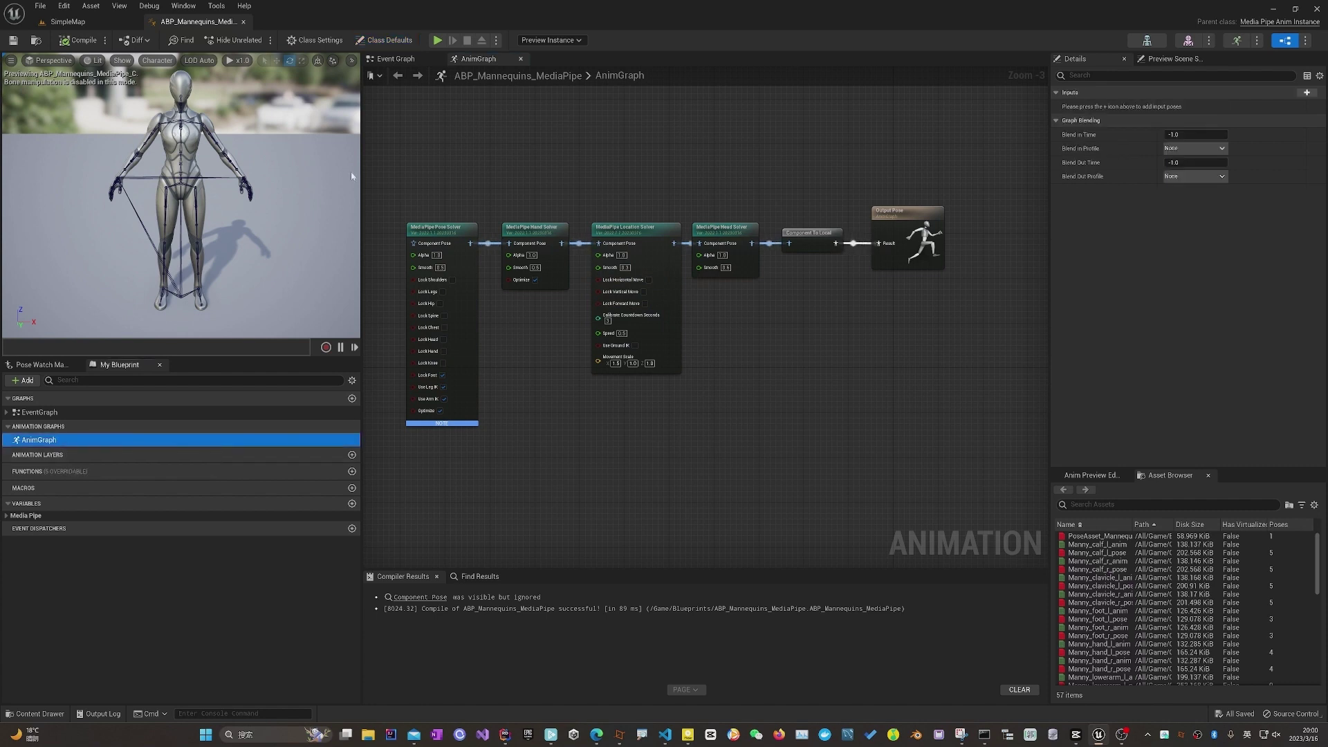
{"action": "left_click", "coordinate": [387, 40]}
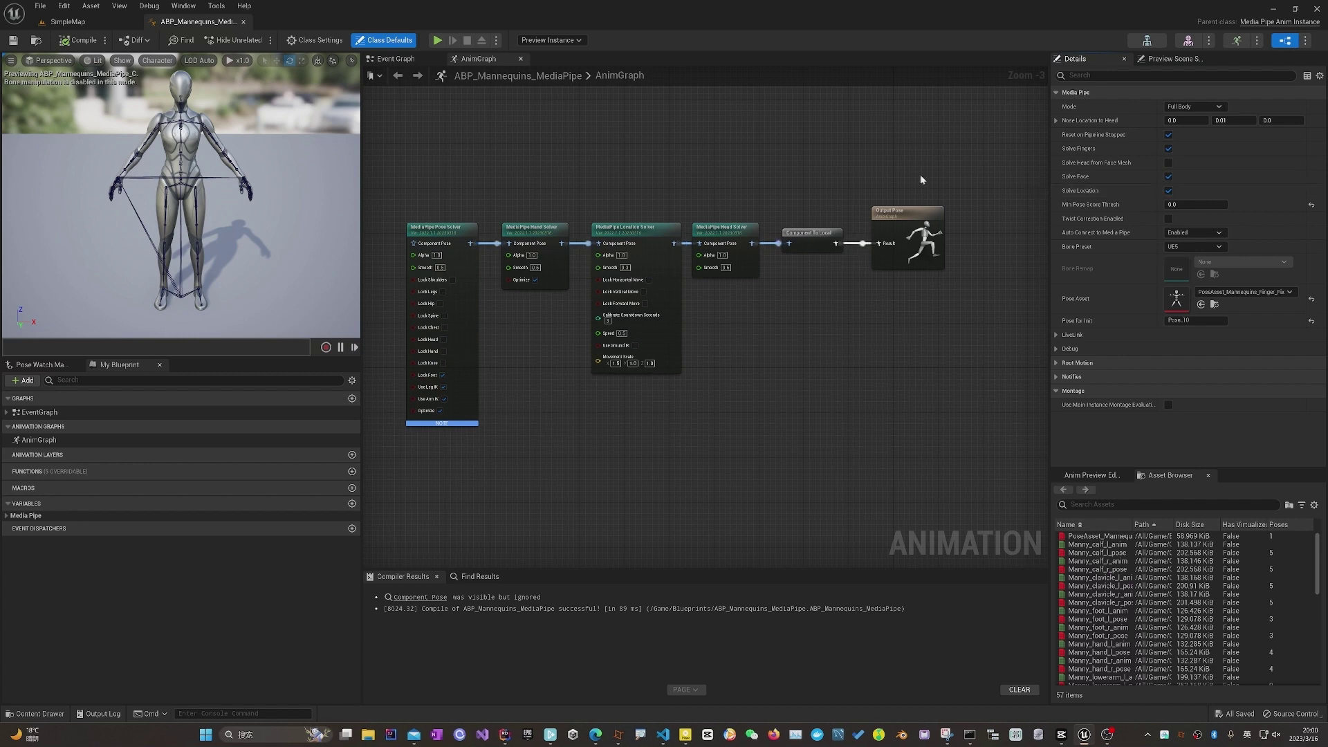
Close the blueprint, play SimpleMap, and load a video to drive the mannequin.
{"action": "left_click", "coordinate": [246, 23]}
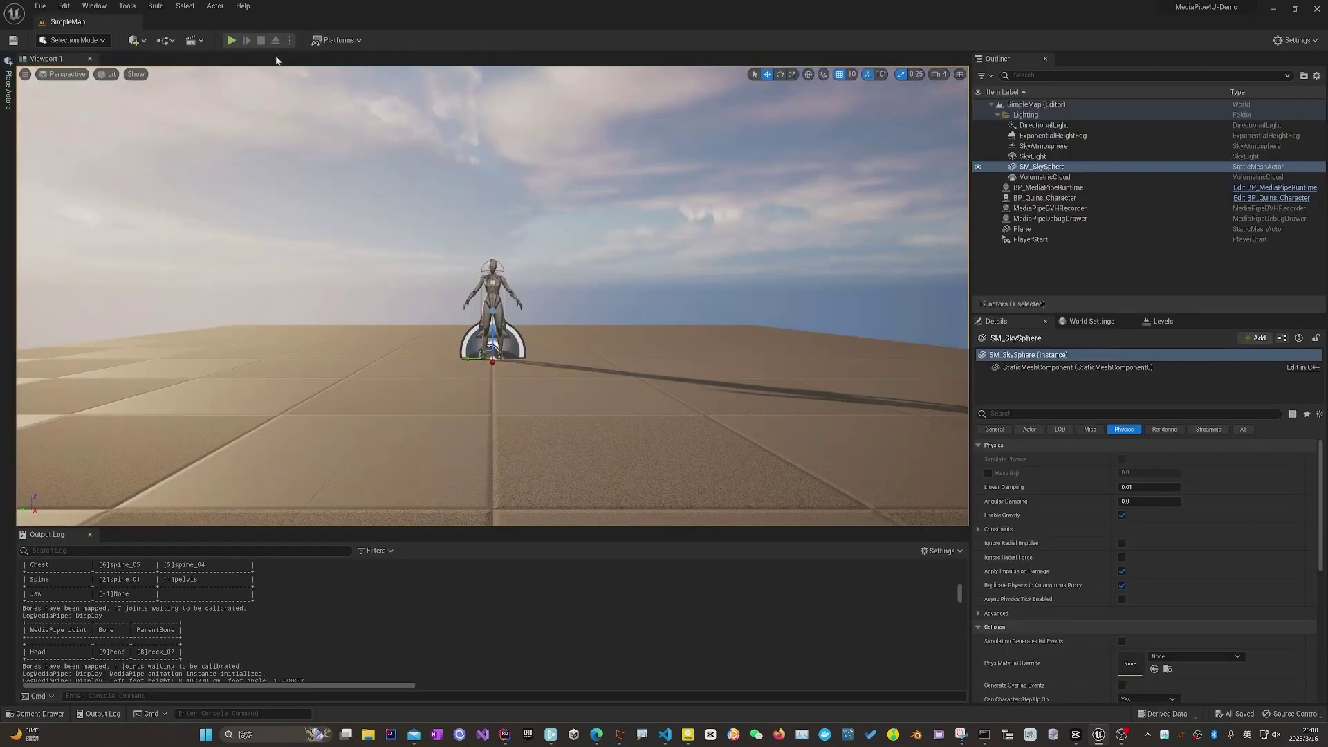
{"action": "left_click", "coordinate": [230, 41]}
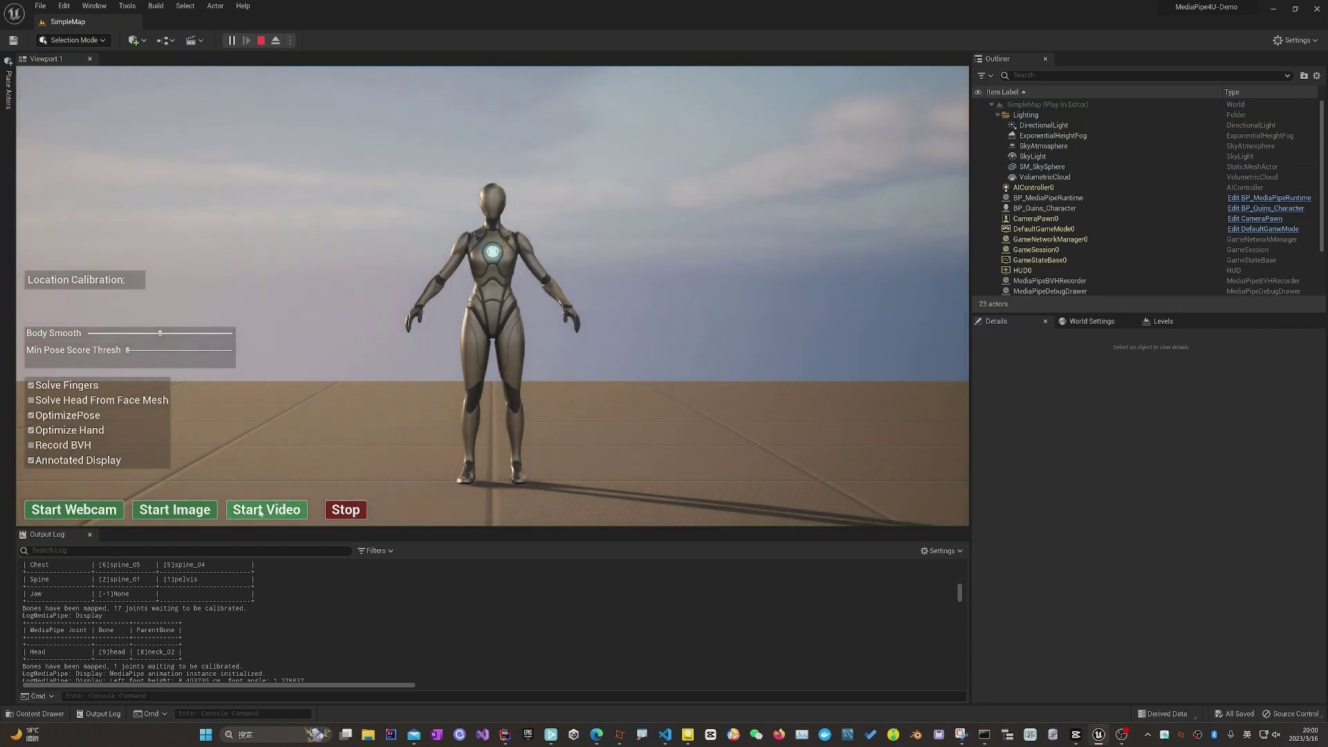
{"action": "double_click", "coordinate": [465, 380]}
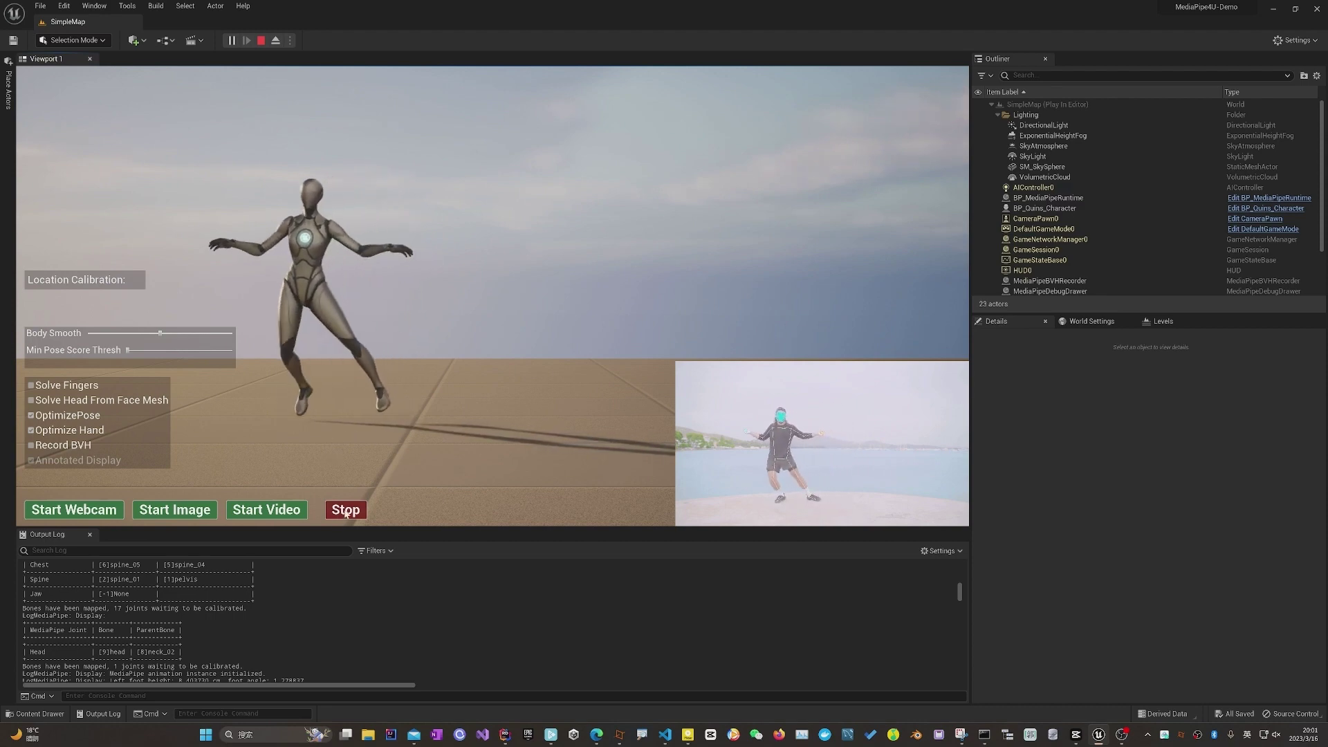
Stop the current video and load 下蹲跳跃.mp4 to animate the mannequin.
{"action": "left_click", "coordinate": [345, 512]}
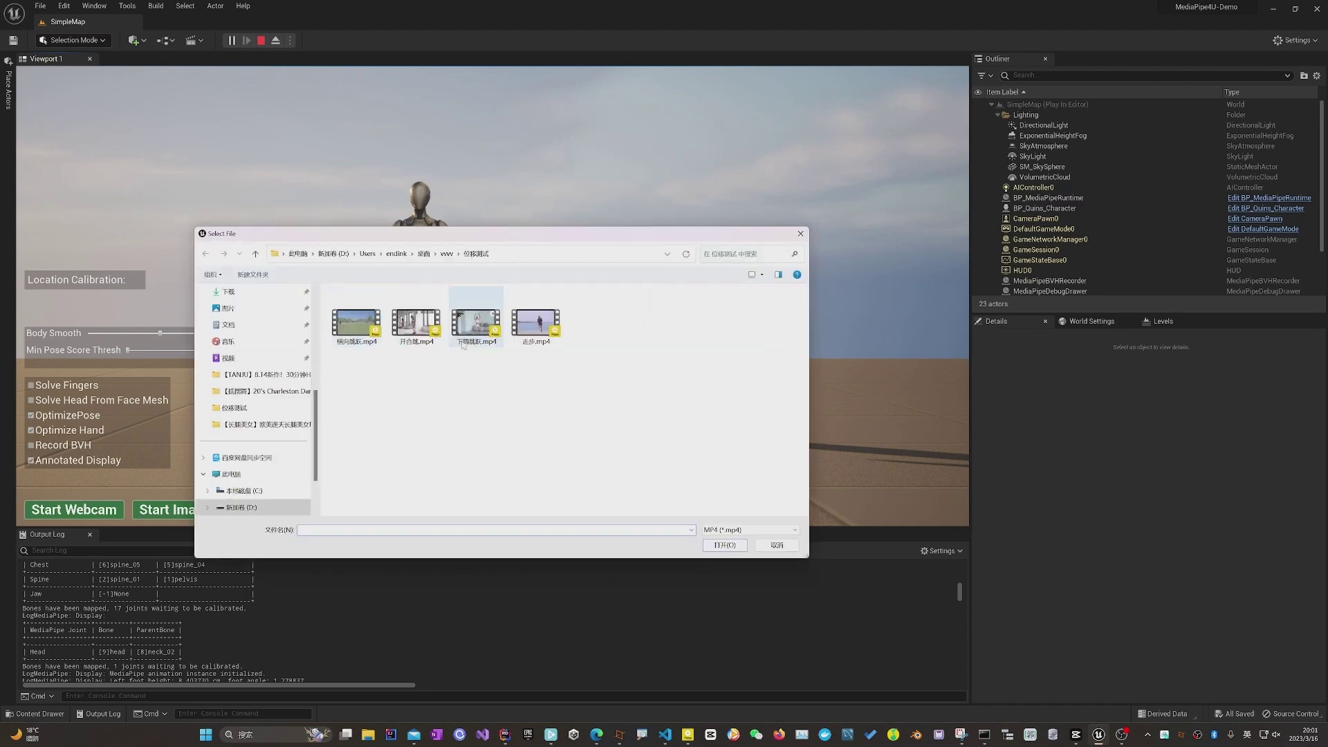
{"action": "left_click", "coordinate": [476, 323]}
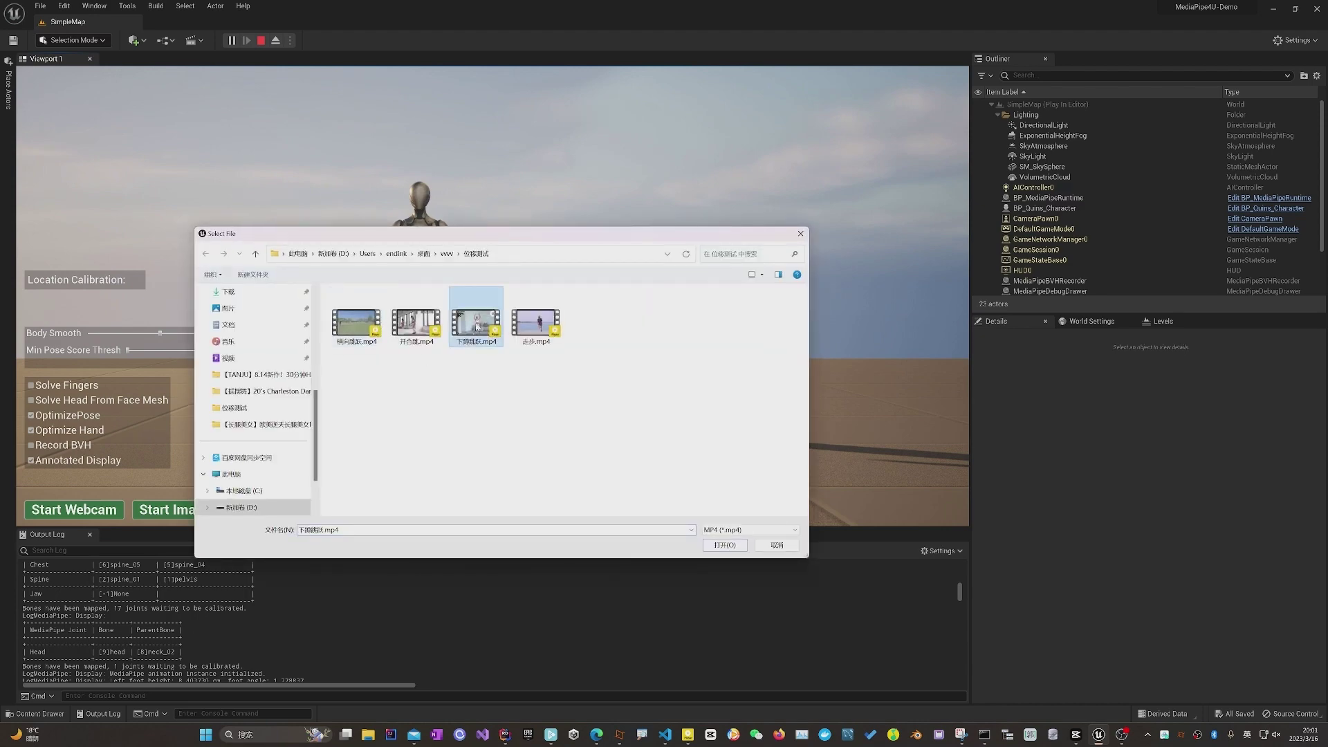
{"action": "double_click", "coordinate": [476, 325]}
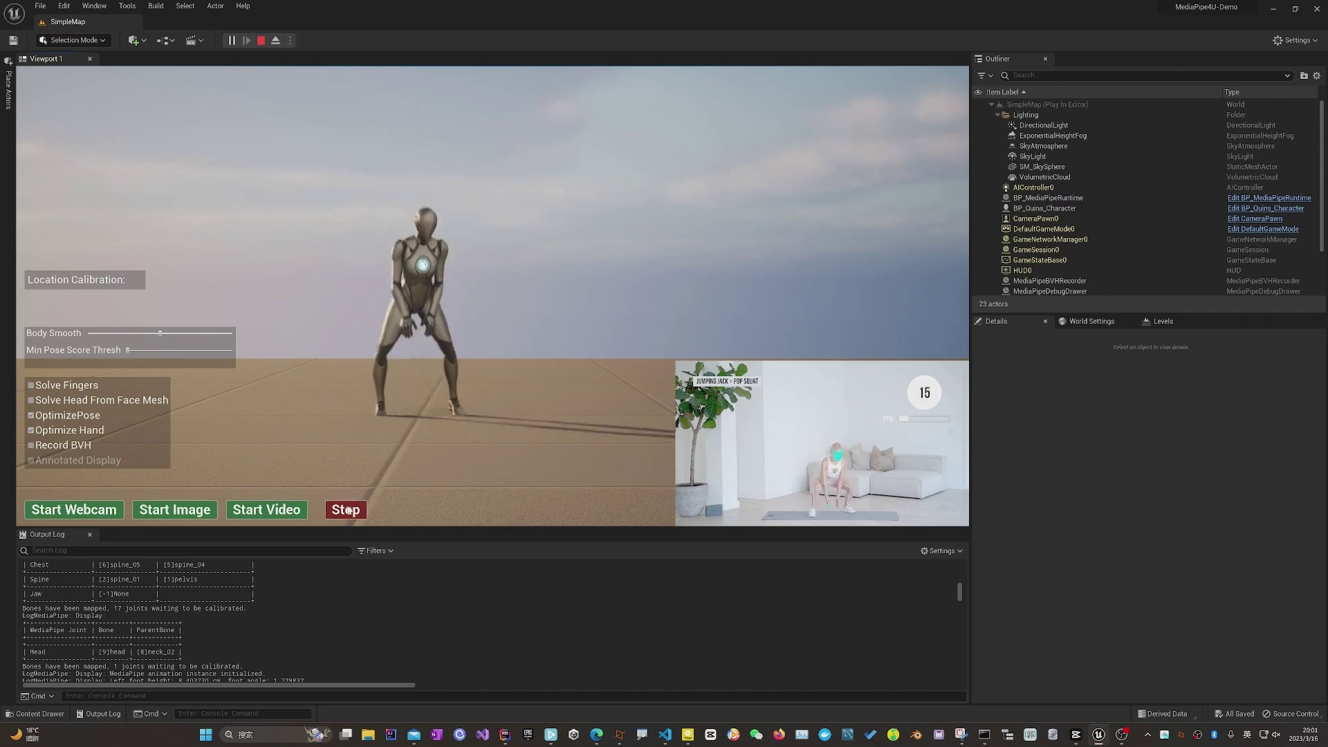
Stop the squat-jump video and load 开合跳.mp4 to animate the mannequin.
{"action": "left_click", "coordinate": [353, 510]}
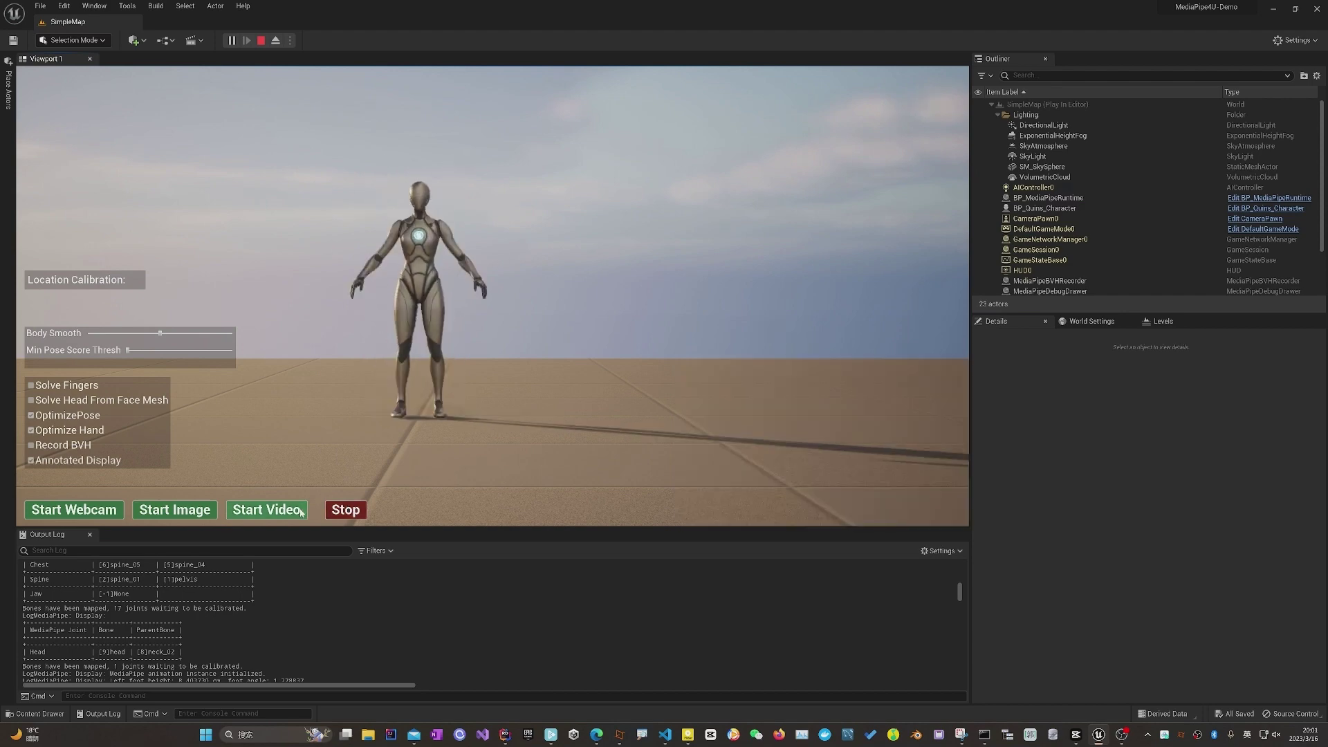
{"action": "left_click", "coordinate": [268, 510]}
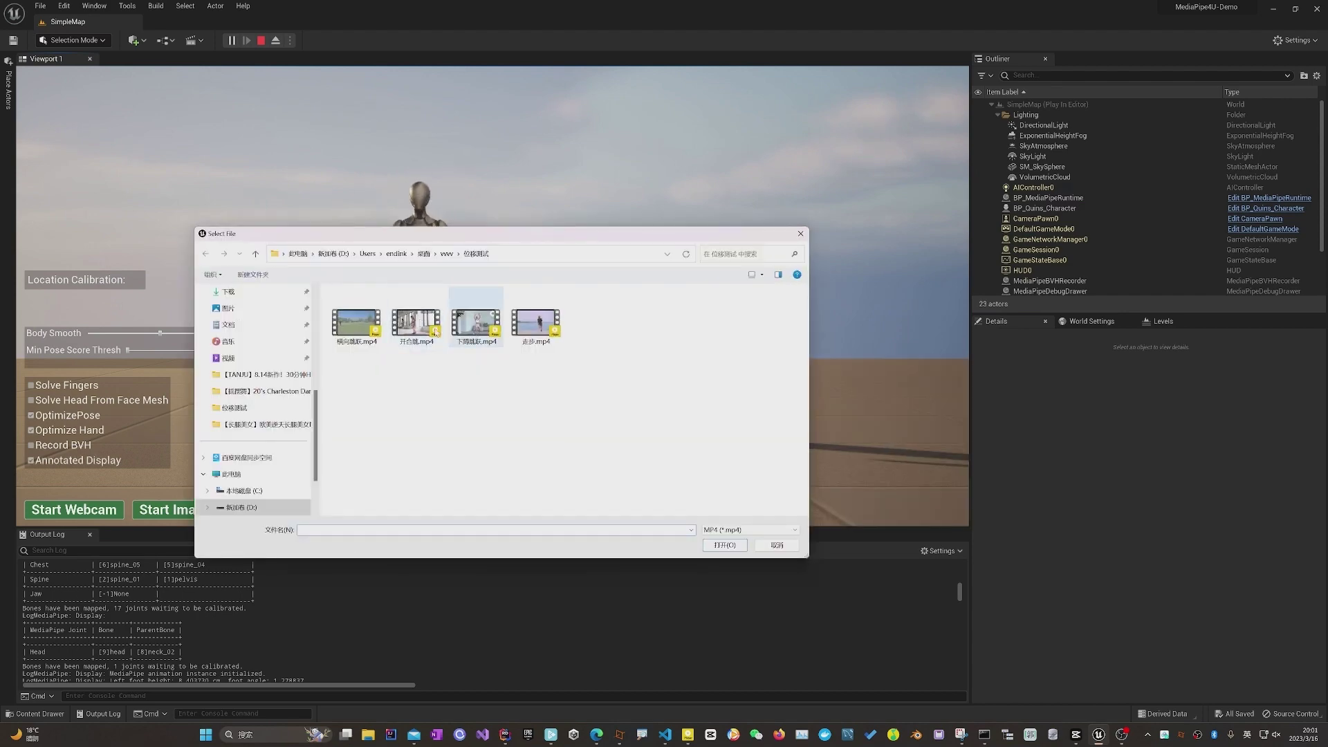
{"action": "left_click", "coordinate": [415, 324]}
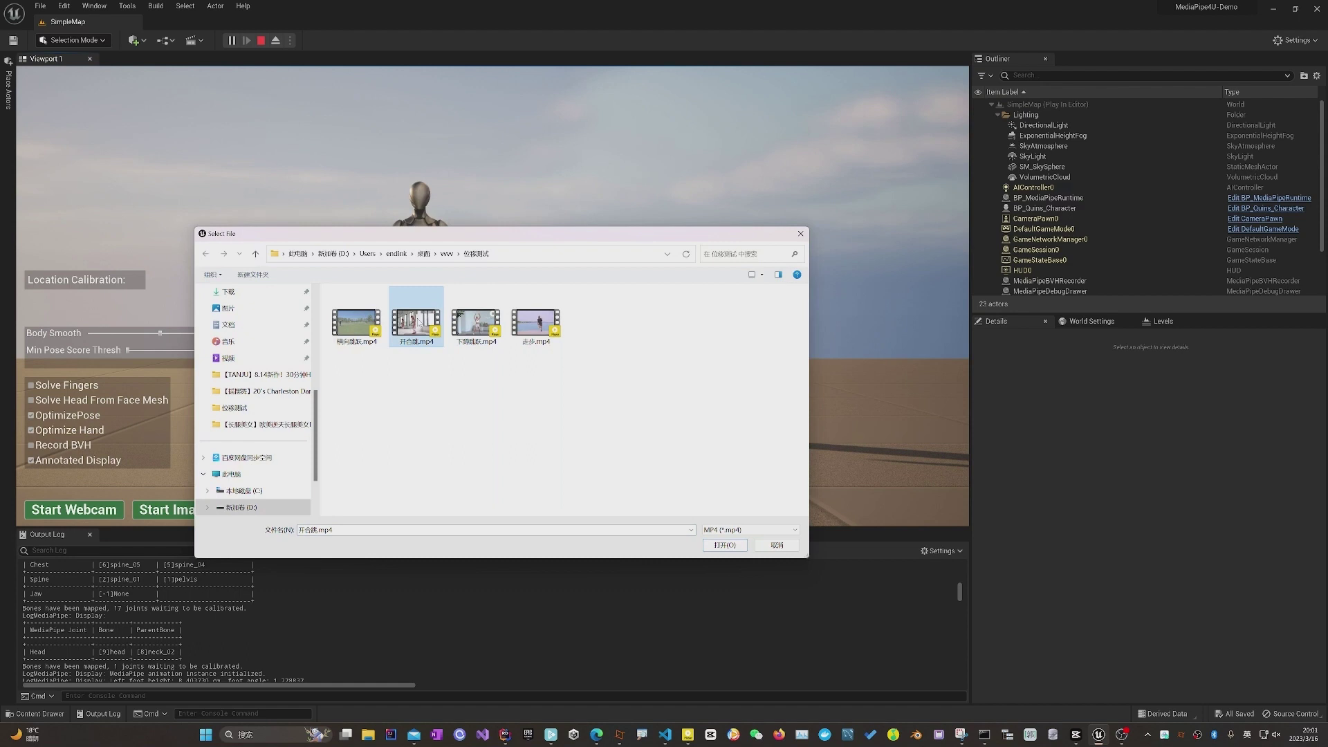
{"action": "double_click", "coordinate": [416, 324]}
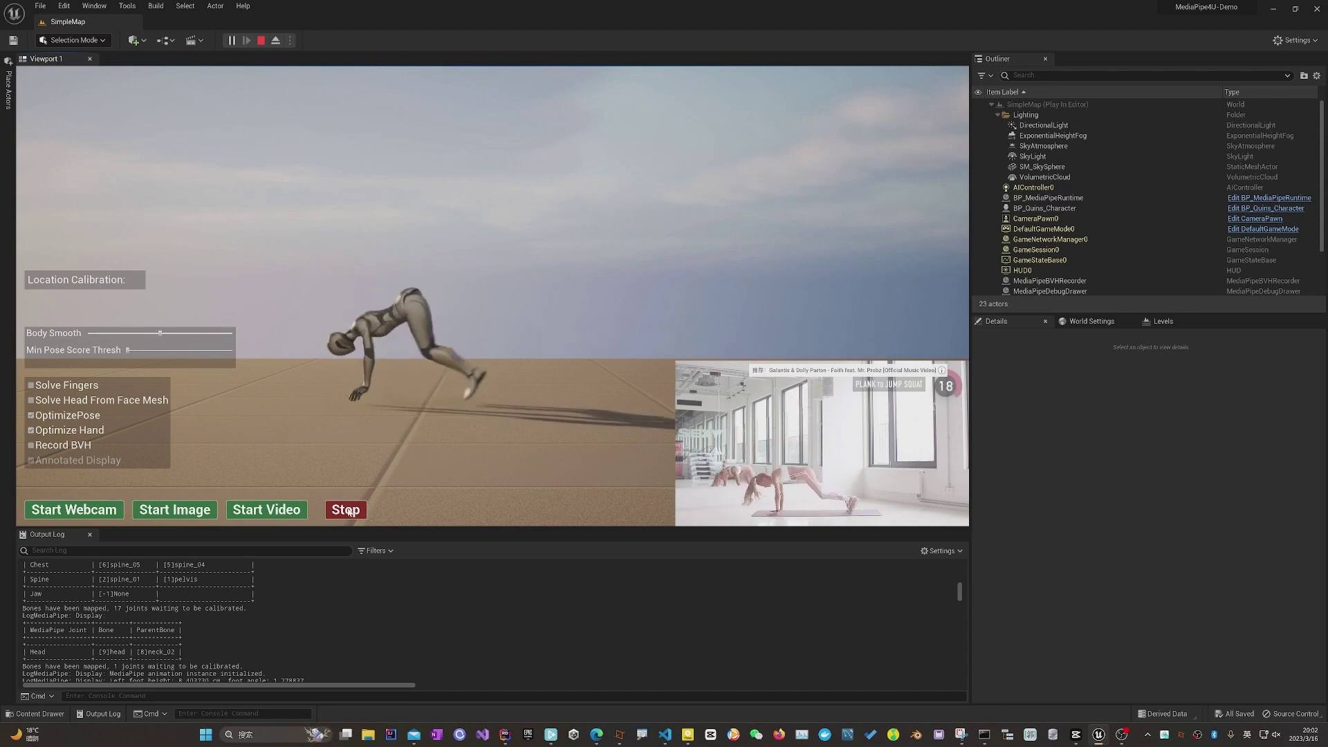
Load the outdoor jumping clip for the mannequin, then stop it when finished.
{"action": "left_click", "coordinate": [354, 510]}
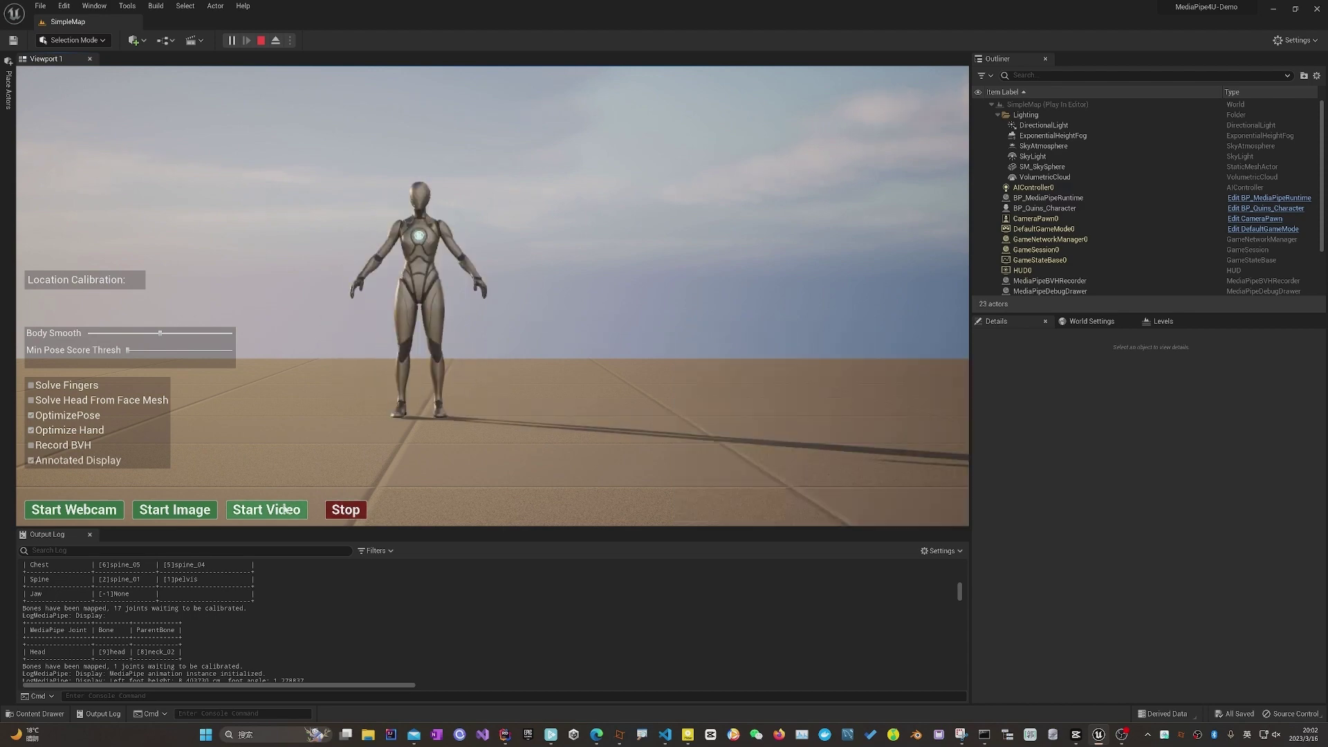
{"action": "left_click", "coordinate": [285, 511]}
{"action": "double_click", "coordinate": [354, 317]}
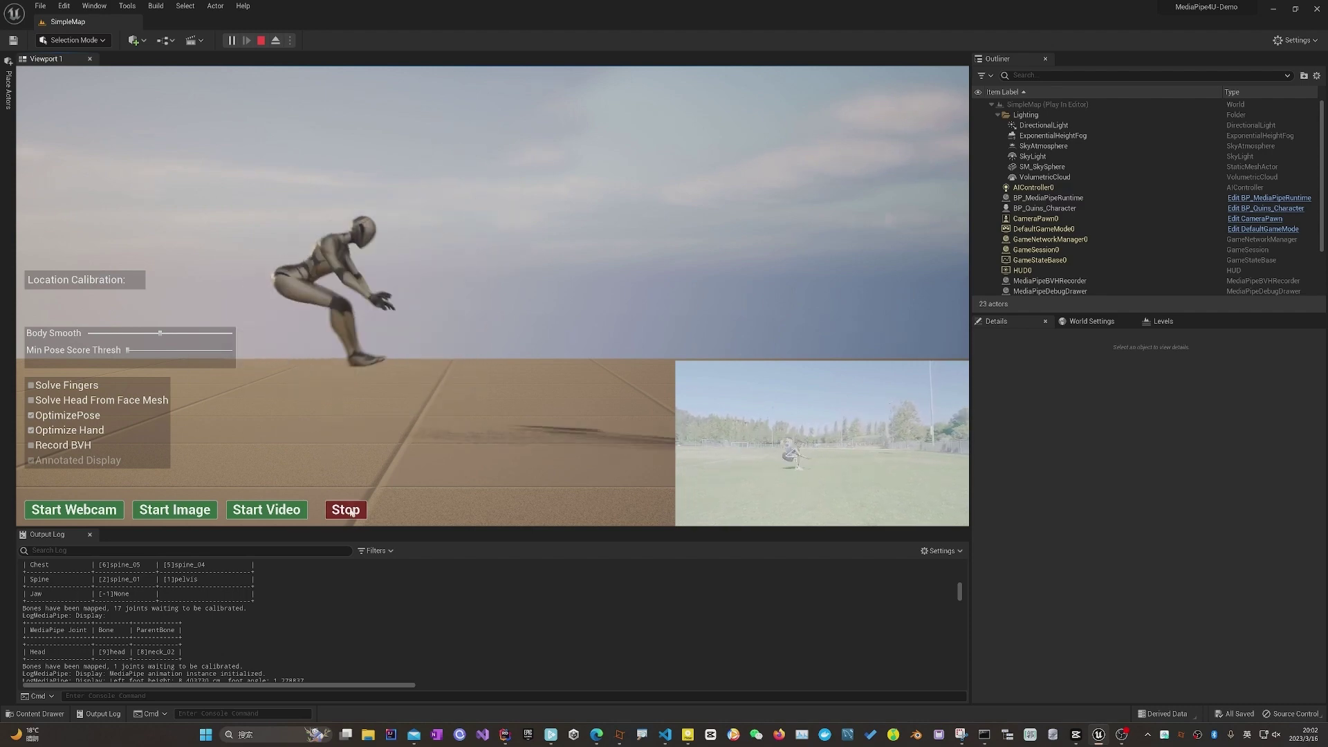
{"action": "left_click", "coordinate": [347, 510]}
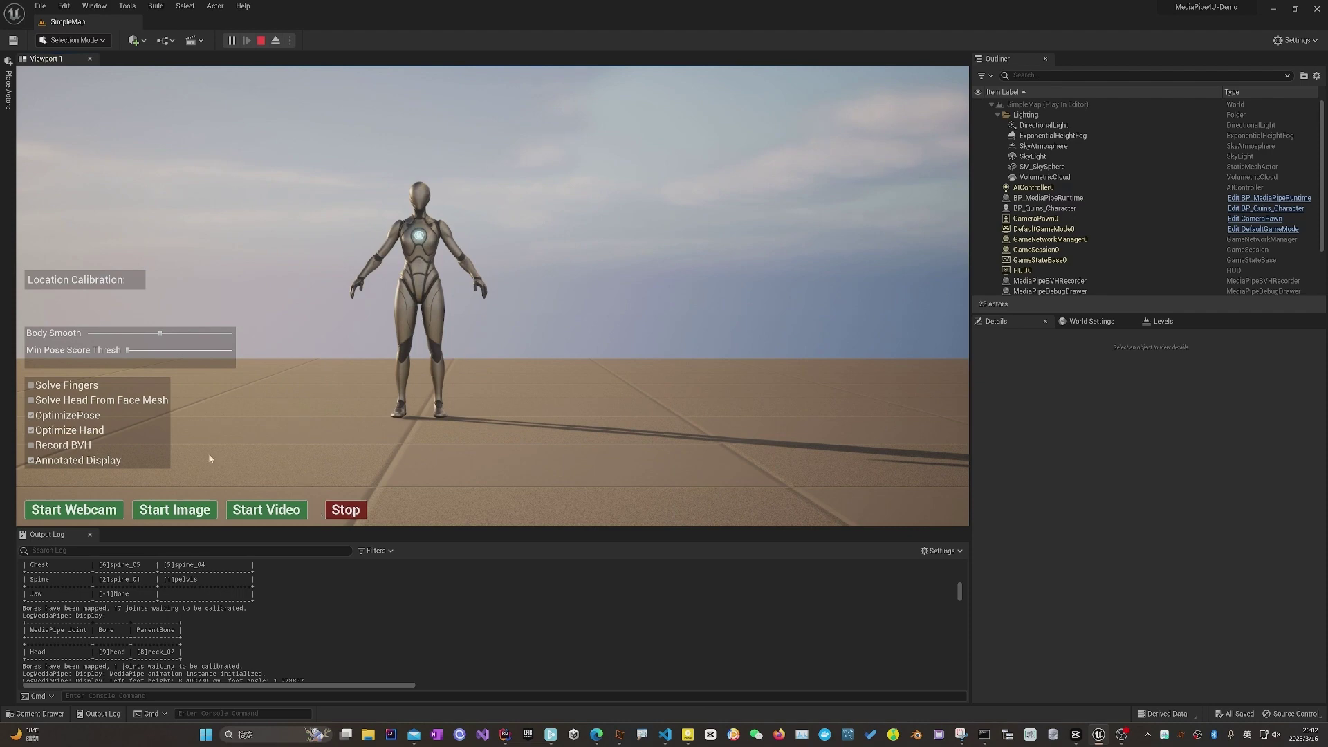
Stop play, reopen ABP_Mannequins_MediaPipe, and enable Use Ground IK on the Location Solver.
{"action": "left_click", "coordinate": [260, 41]}
{"action": "left_click", "coordinate": [40, 715]}
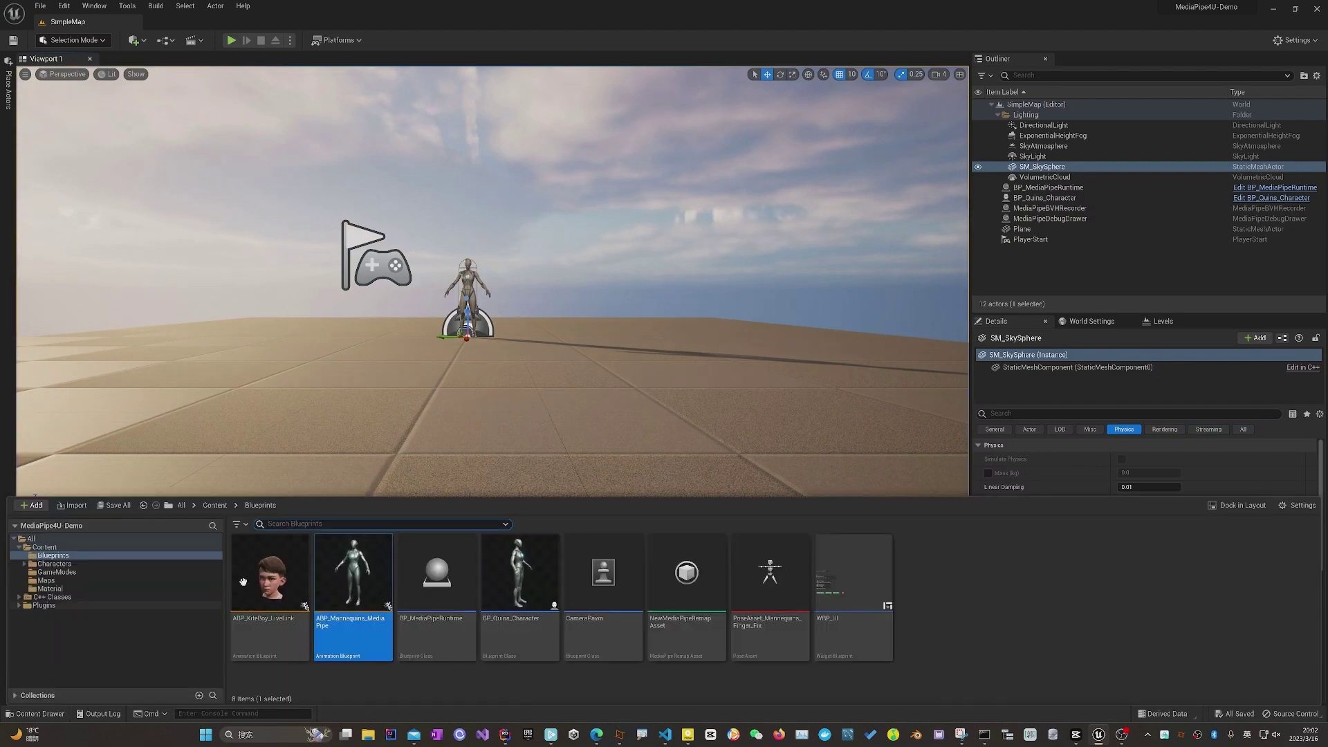
{"action": "left_click", "coordinate": [353, 581]}
{"action": "double_click", "coordinate": [353, 582]}
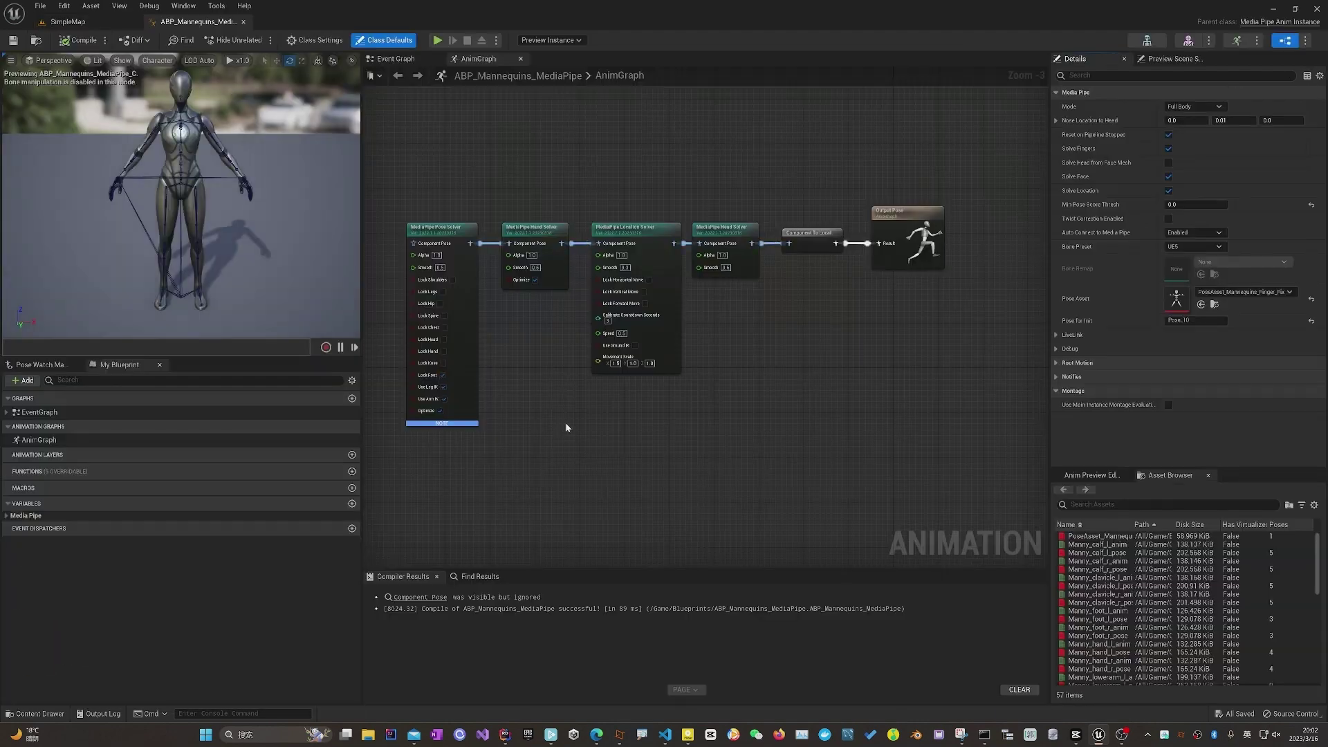
{"action": "scroll", "coordinate": [617, 412], "scroll_direction": "up", "scroll_amount": 1}
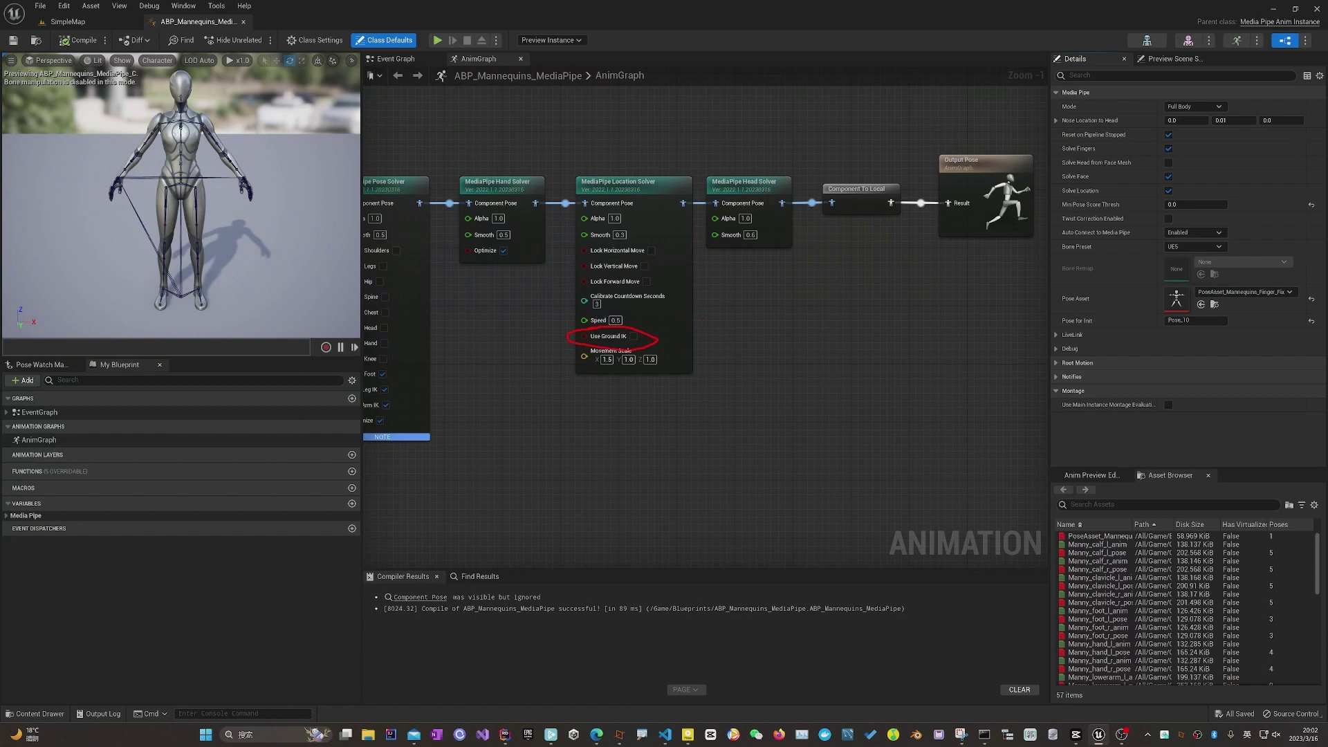
{"action": "left_click", "coordinate": [634, 333]}
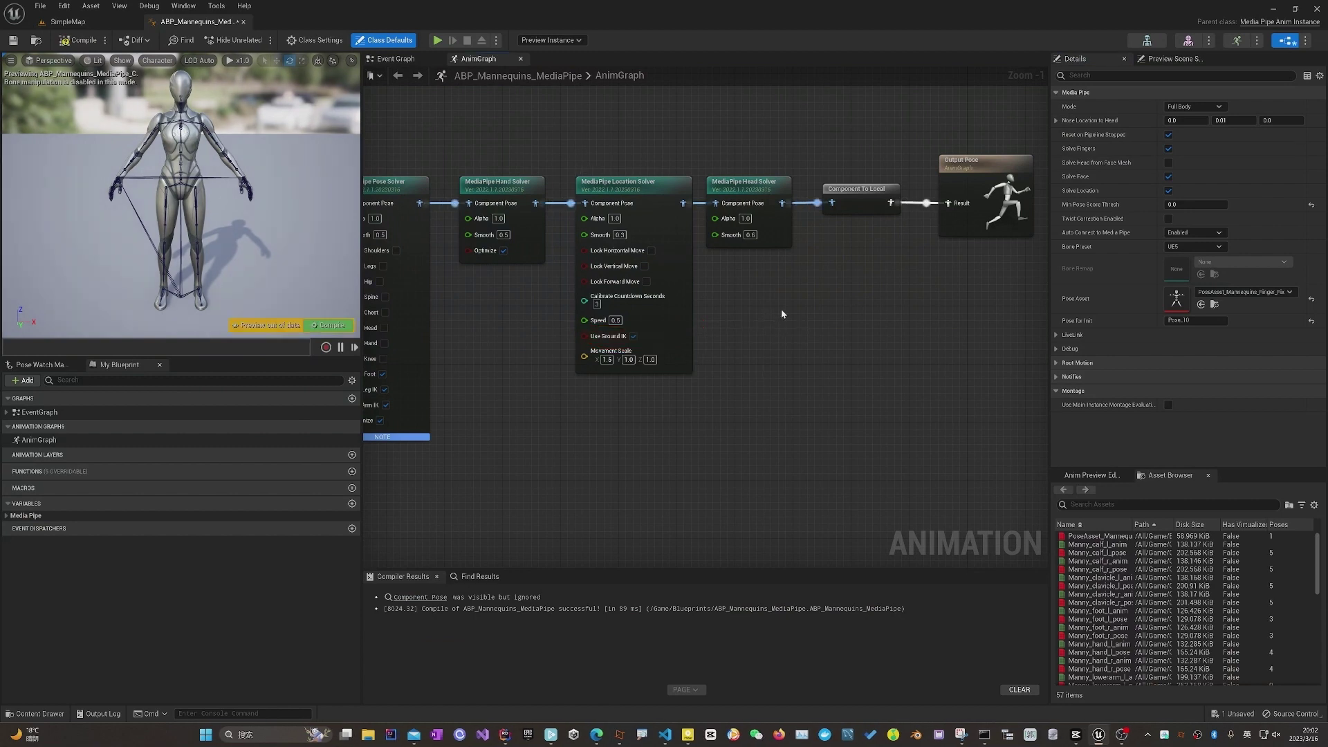
{"action": "left_click", "coordinate": [681, 189]}
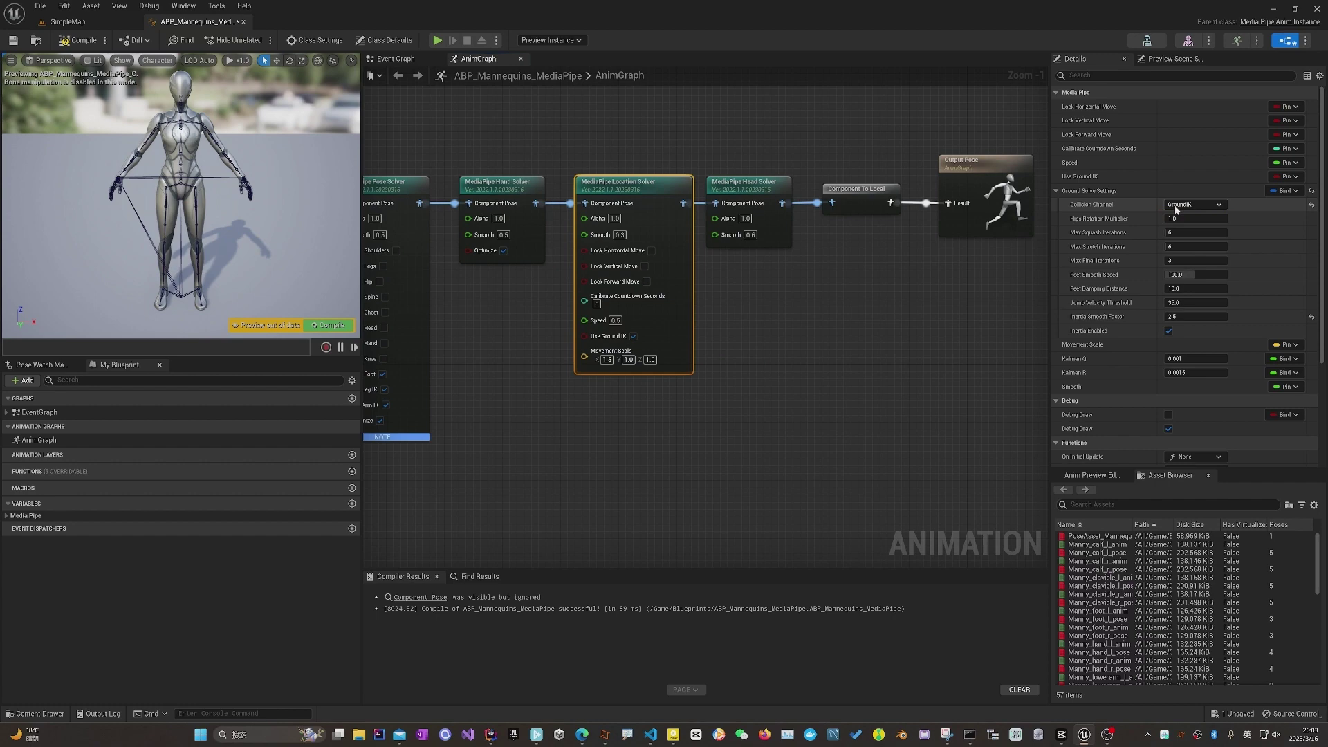
Compile and close the blueprint, then review the GroundIK channel in Project Settings Collision.
{"action": "left_click", "coordinate": [94, 43]}
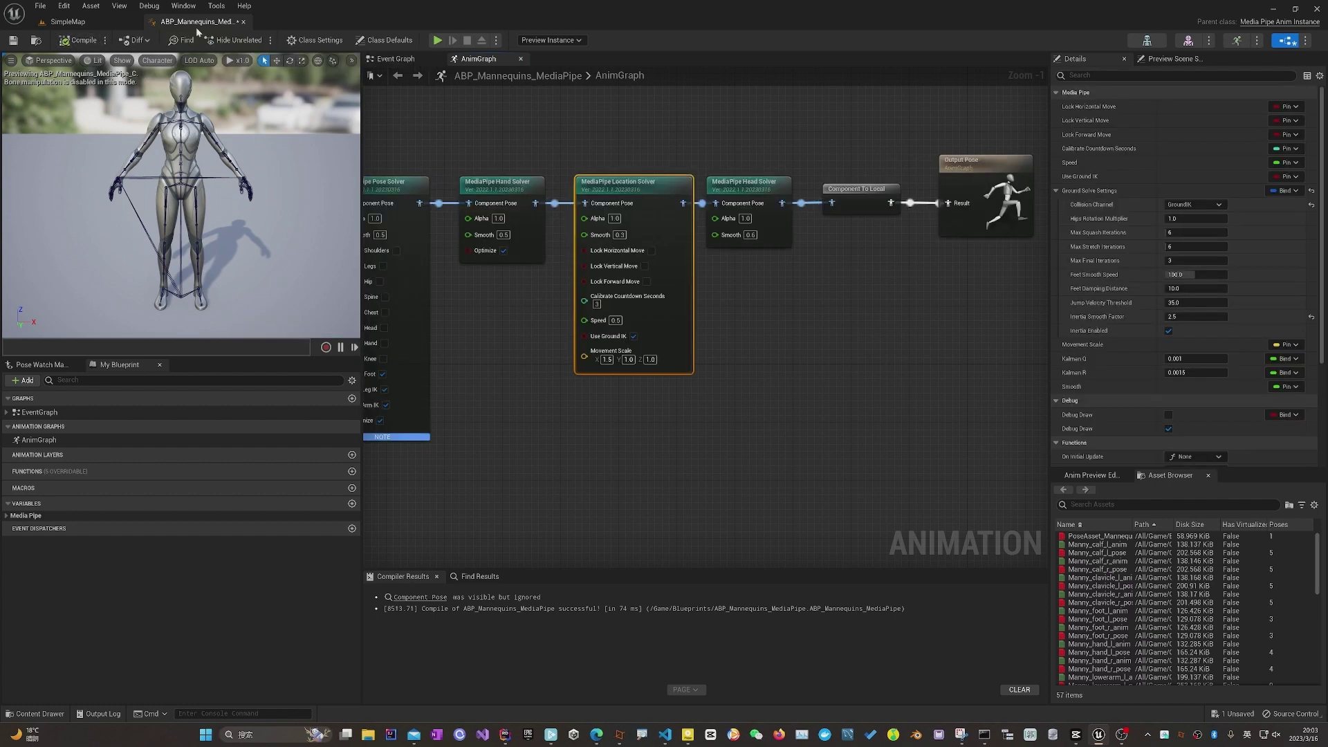
{"action": "left_click", "coordinate": [244, 24]}
{"action": "left_click", "coordinate": [65, 6]}
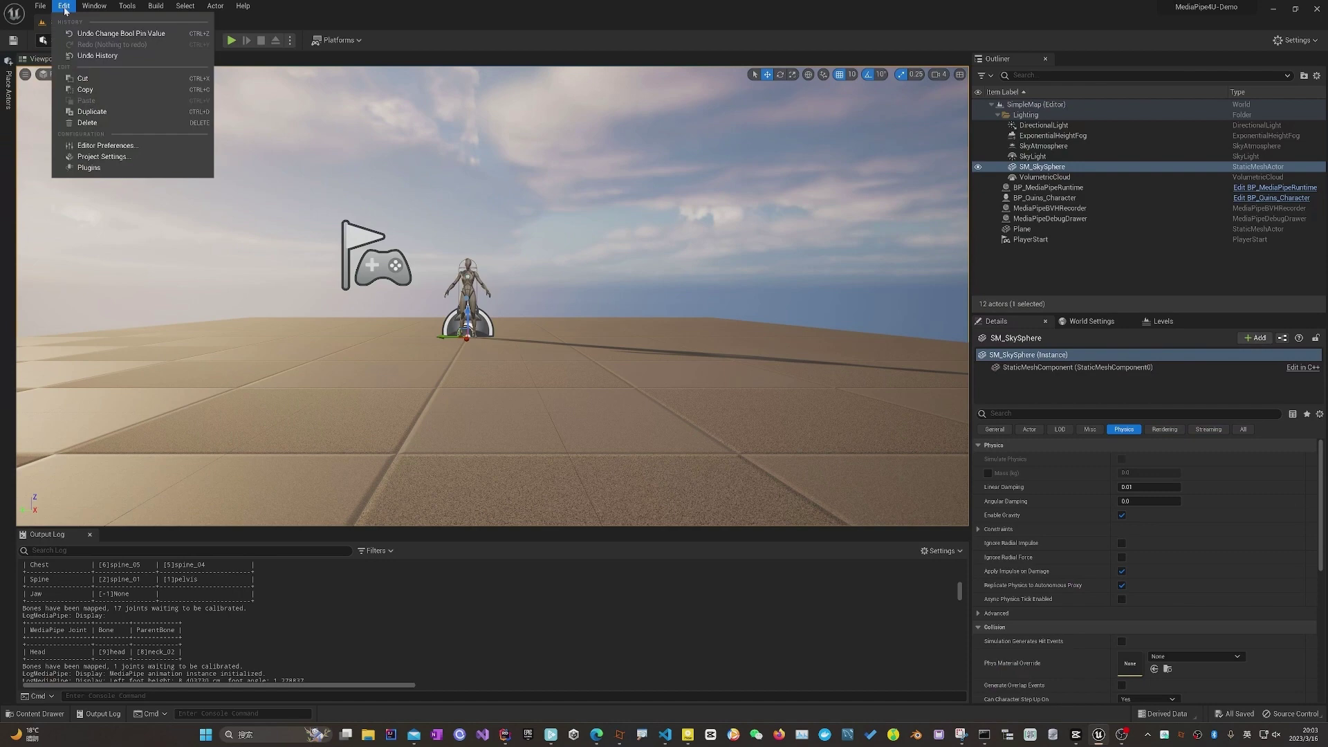
{"action": "left_click", "coordinate": [100, 157]}
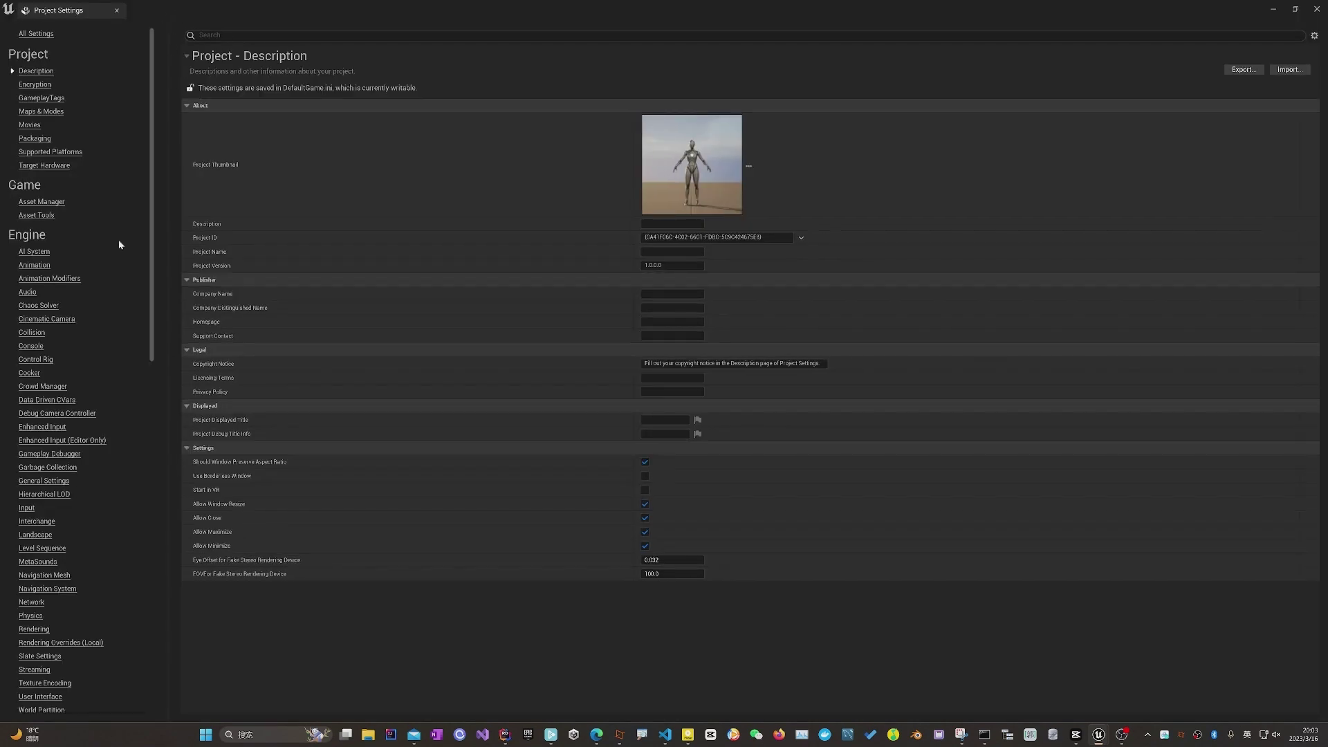
{"action": "left_click", "coordinate": [33, 333]}
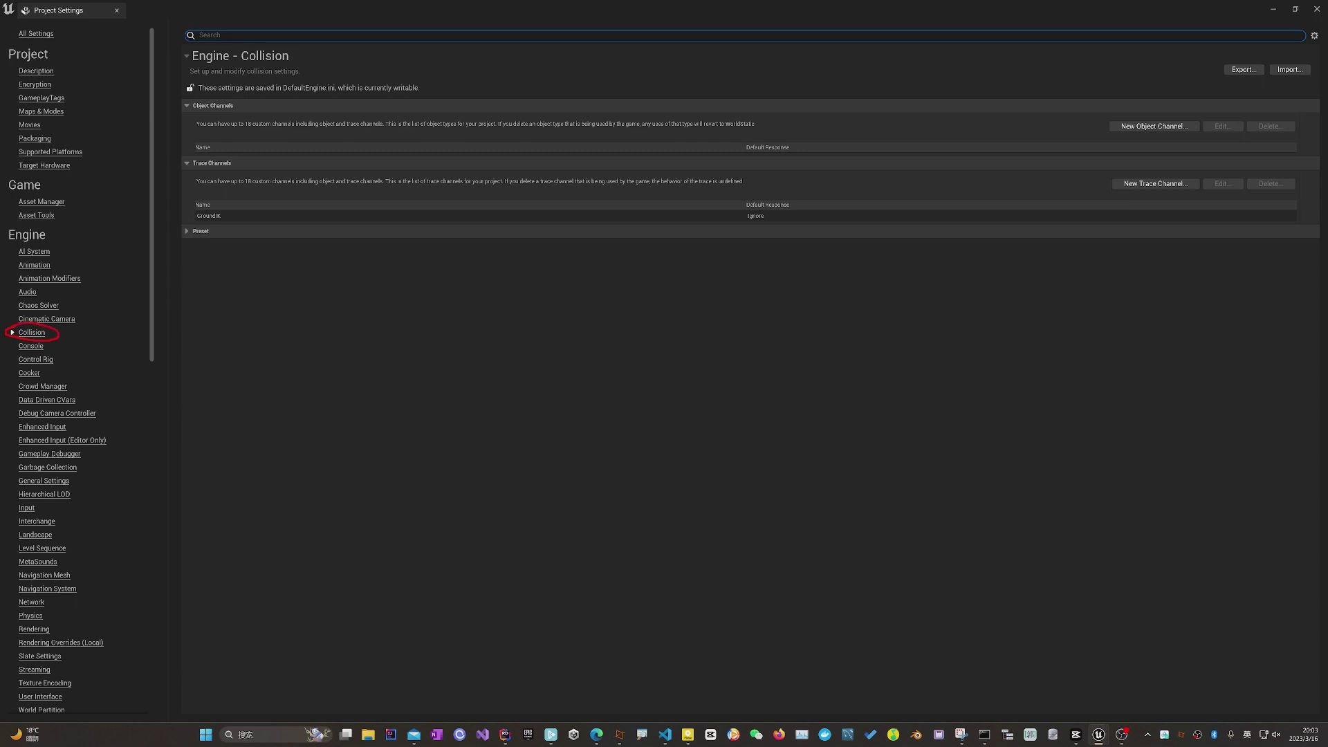
{"action": "left_click", "coordinate": [188, 231]}
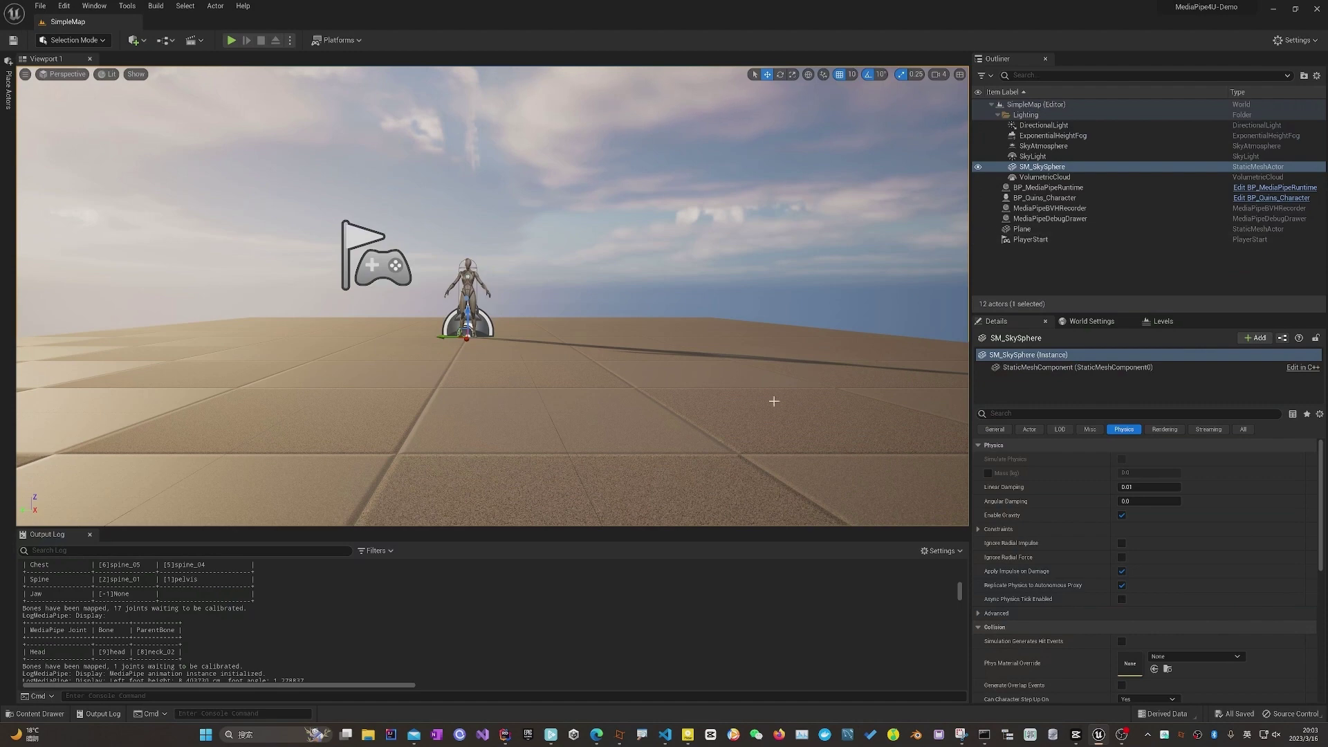
Select the floor Plane in the Outliner and frame it in the viewport.
{"action": "left_click", "coordinate": [1023, 228]}
{"action": "key", "text": "f"}
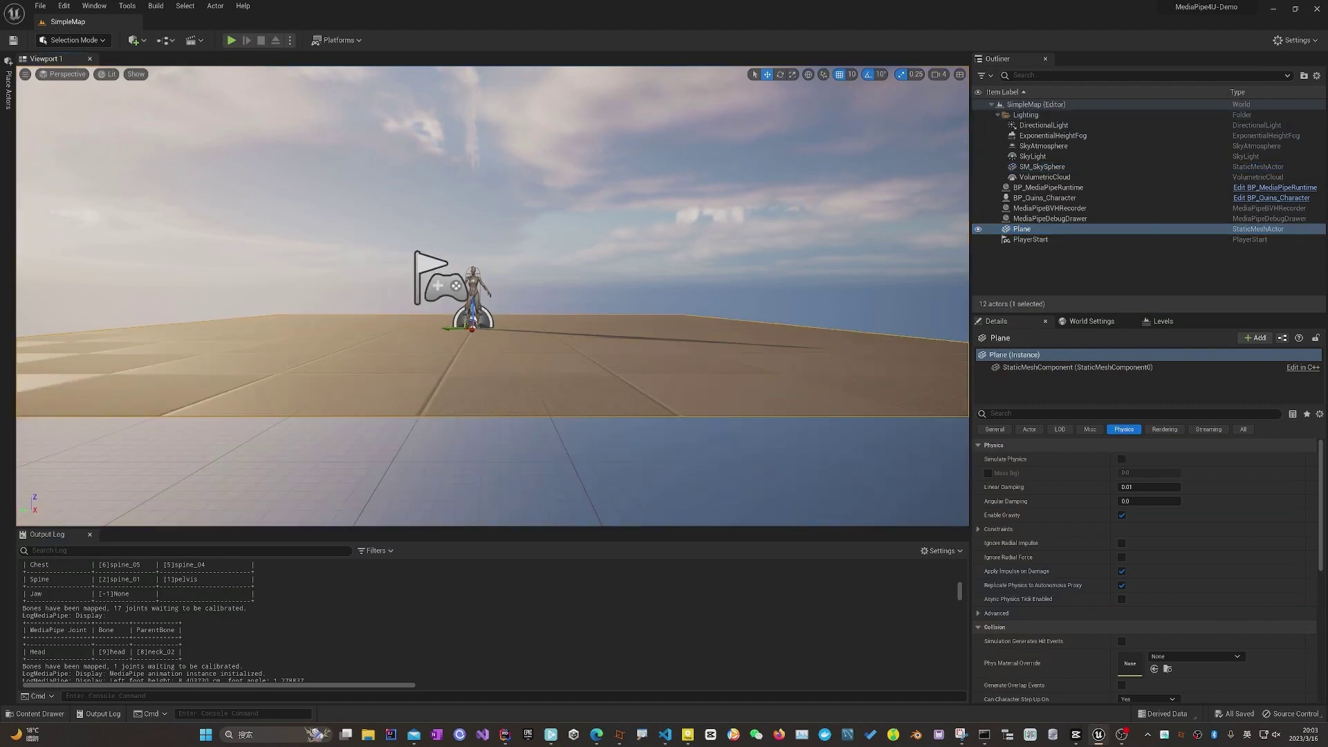
{"action": "right_click_drag", "start_coordinate": [595, 312], "coordinate": [594, 370]}
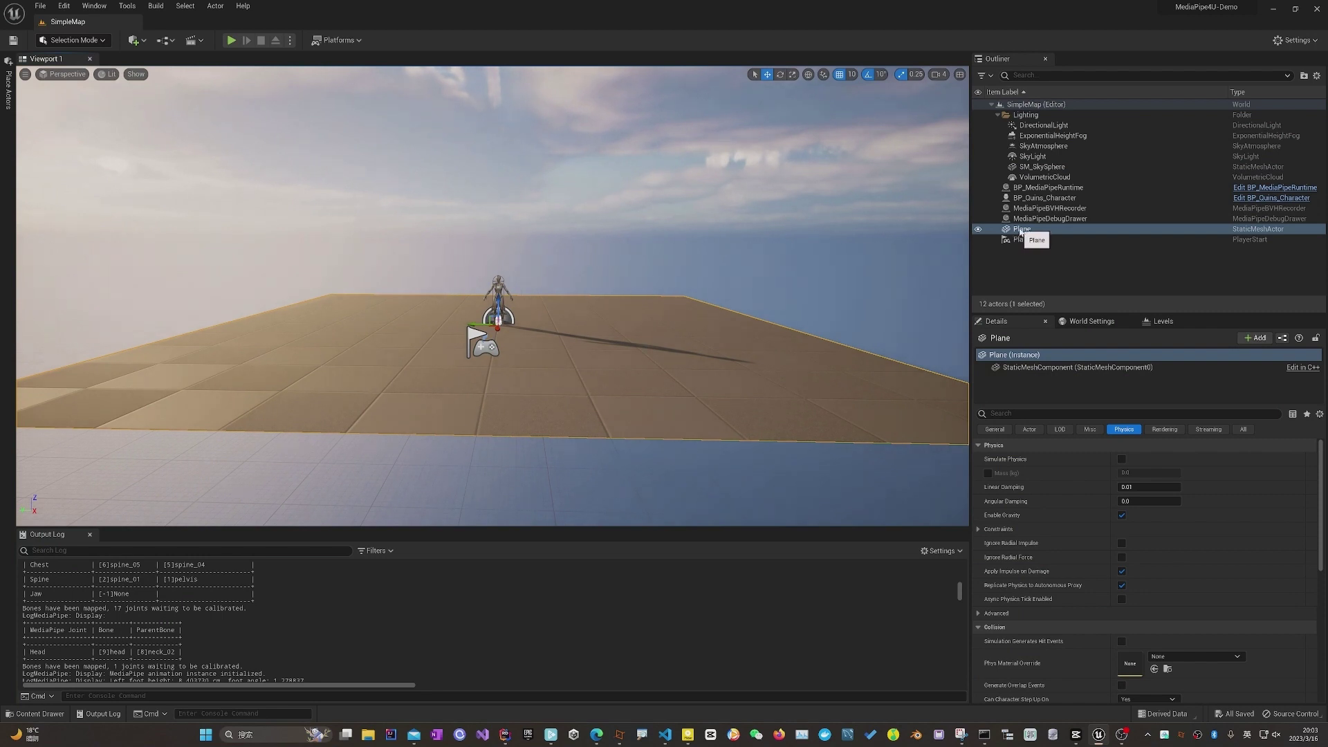
{"action": "double_click", "coordinate": [1027, 229]}
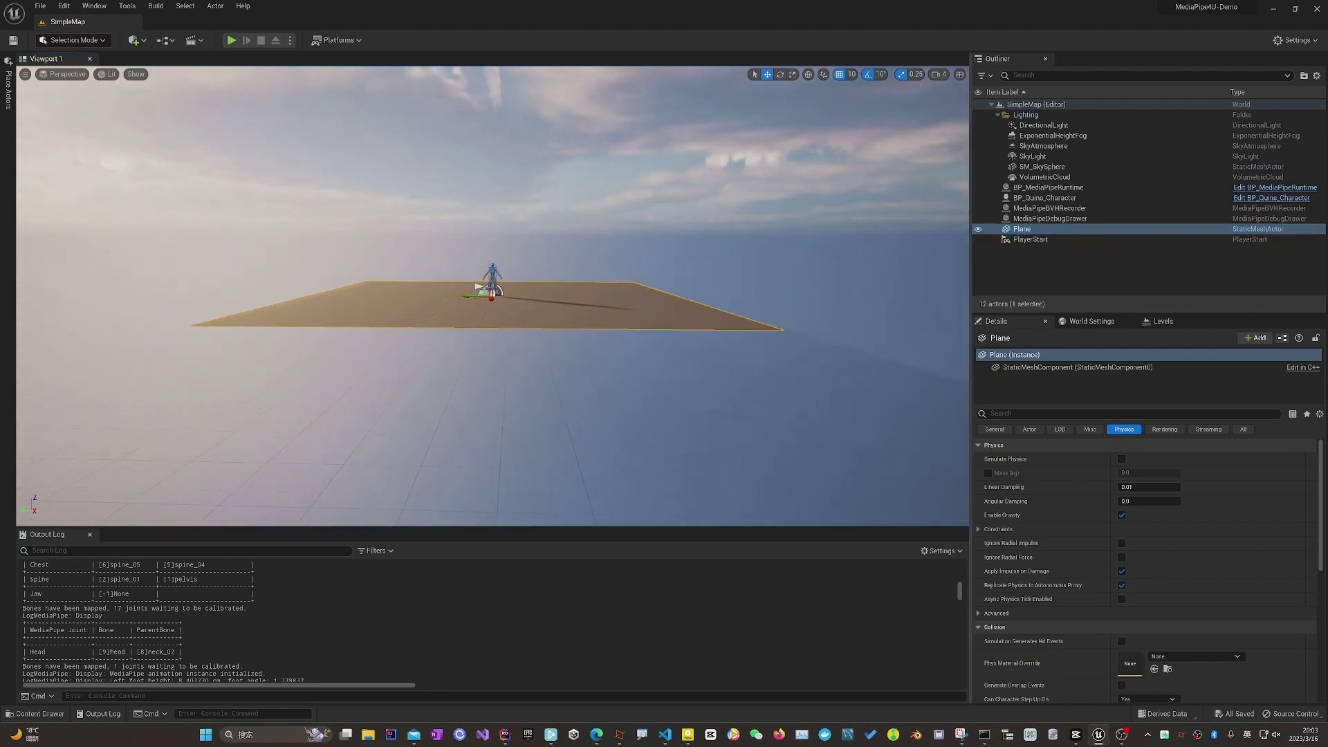
{"action": "scroll", "coordinate": [665, 289], "scroll_direction": "up", "scroll_amount": 8}
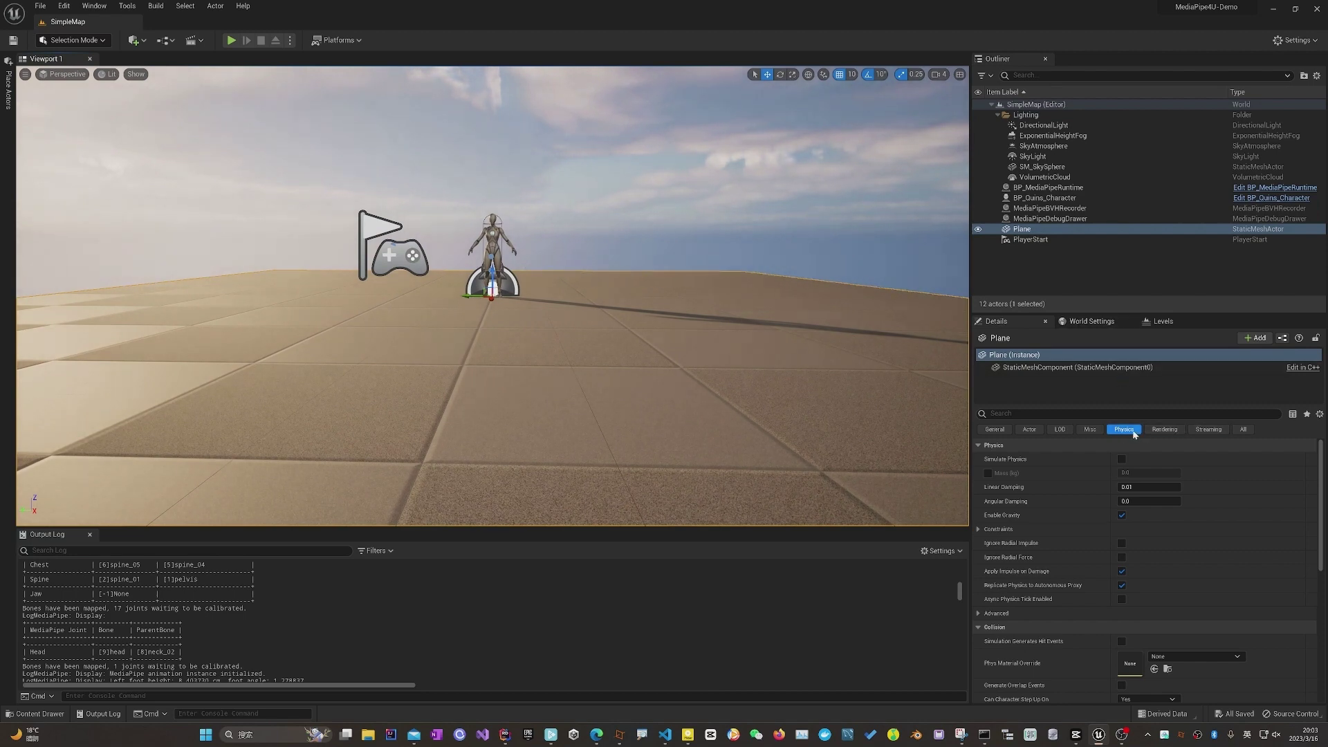
{"action": "scroll", "coordinate": [1127, 518], "scroll_direction": "down", "scroll_amount": 5}
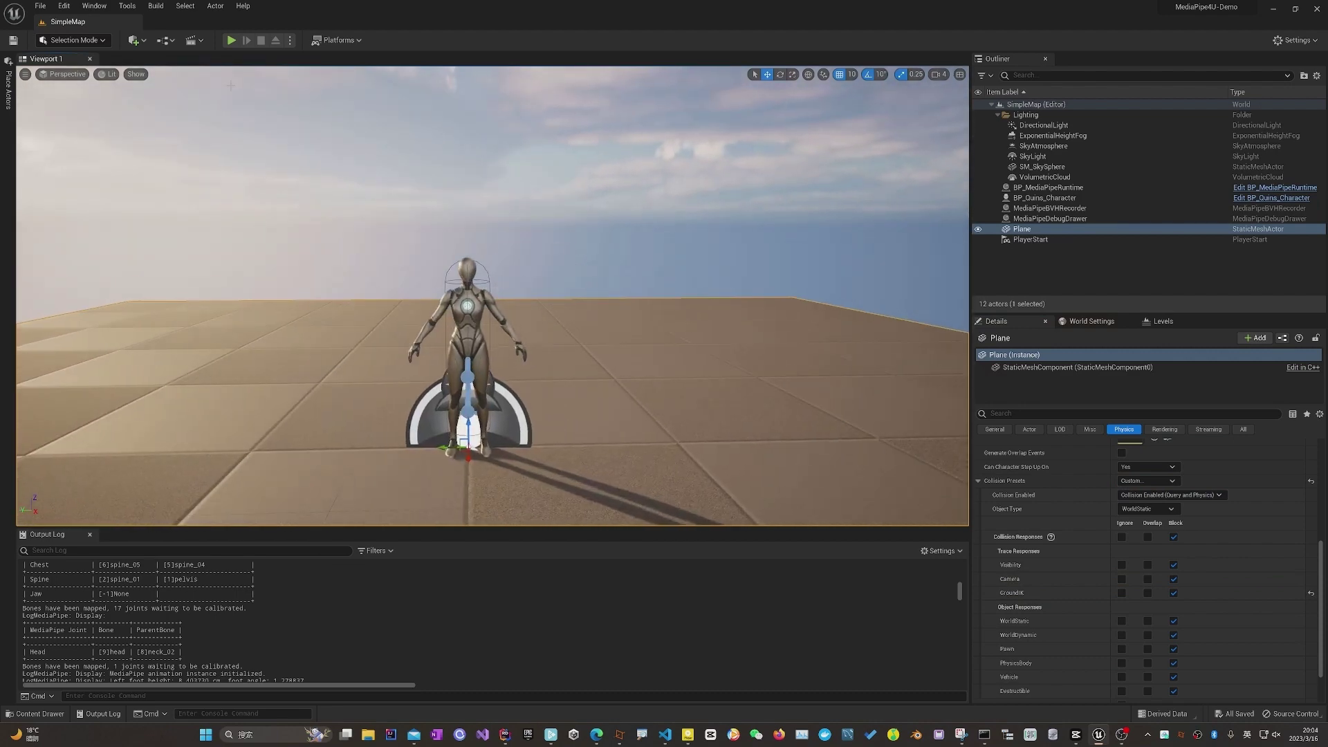
{"action": "left_click", "coordinate": [232, 41]}
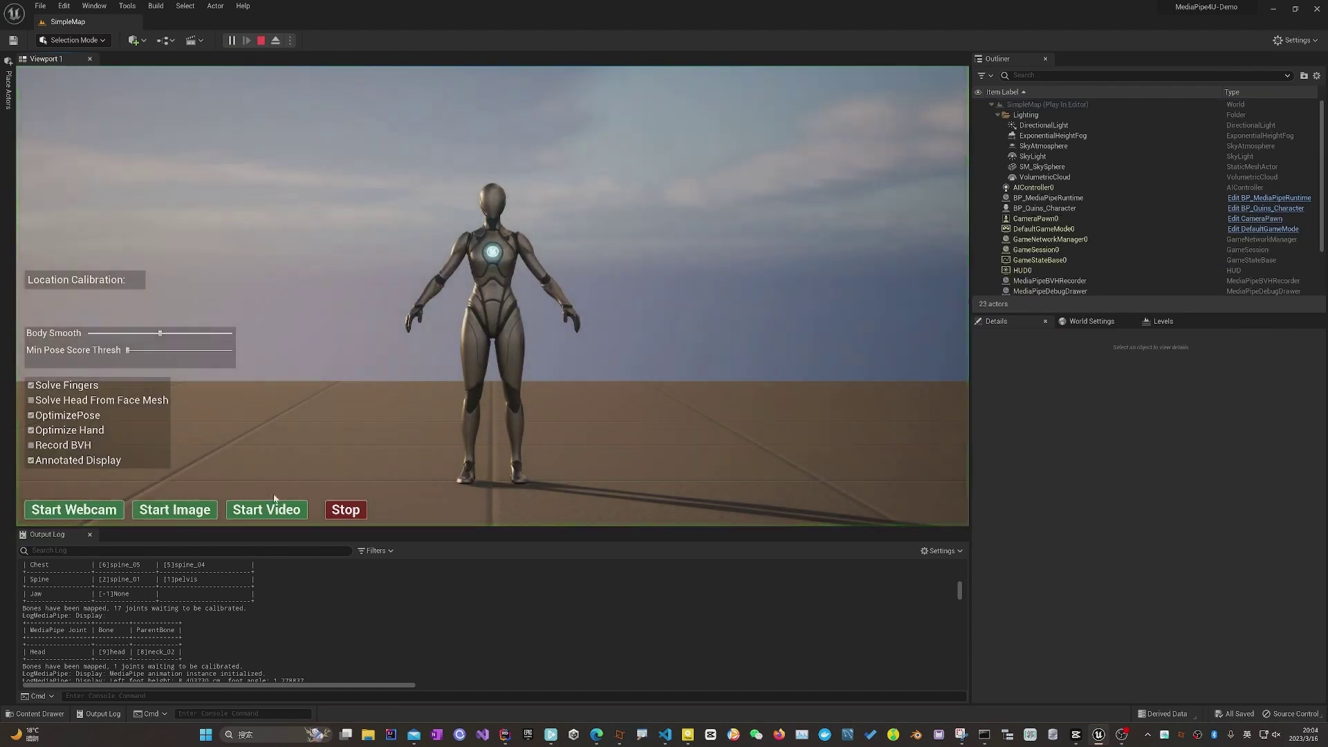
{"action": "left_click", "coordinate": [258, 510]}
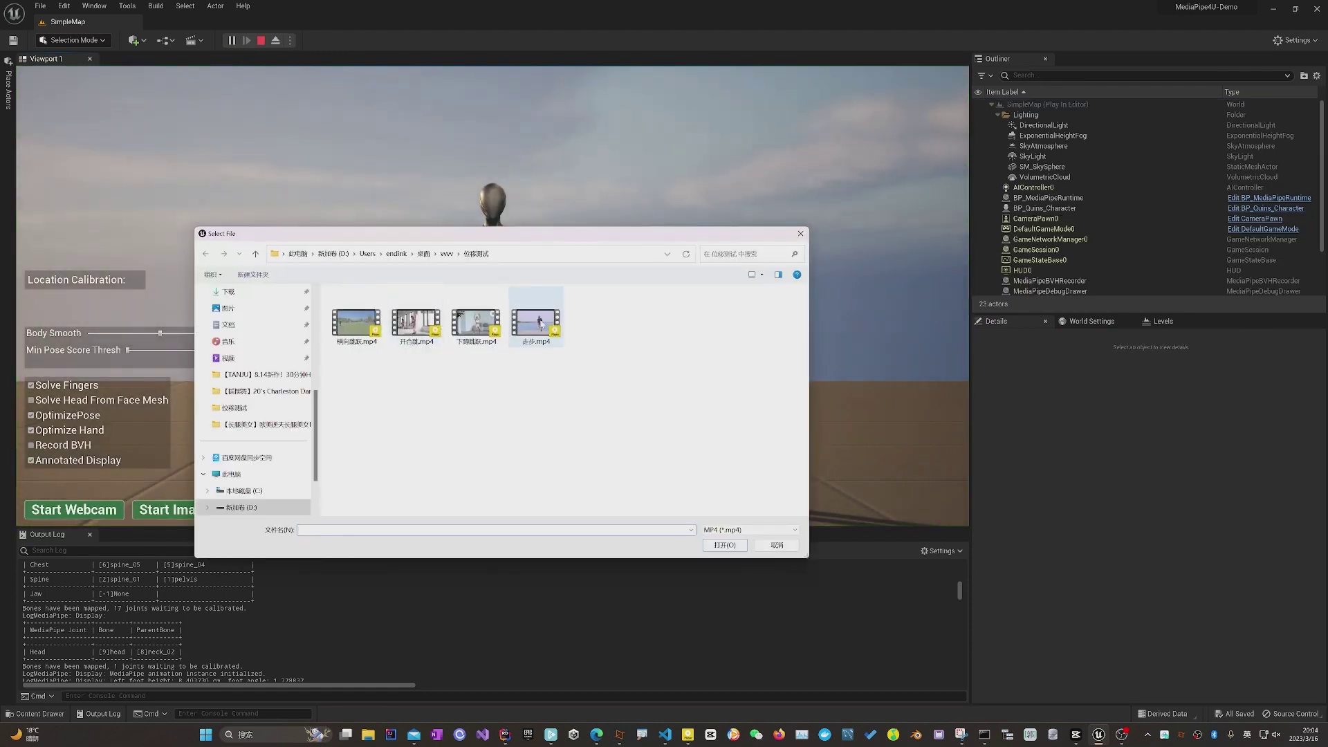
{"action": "double_click", "coordinate": [536, 323]}
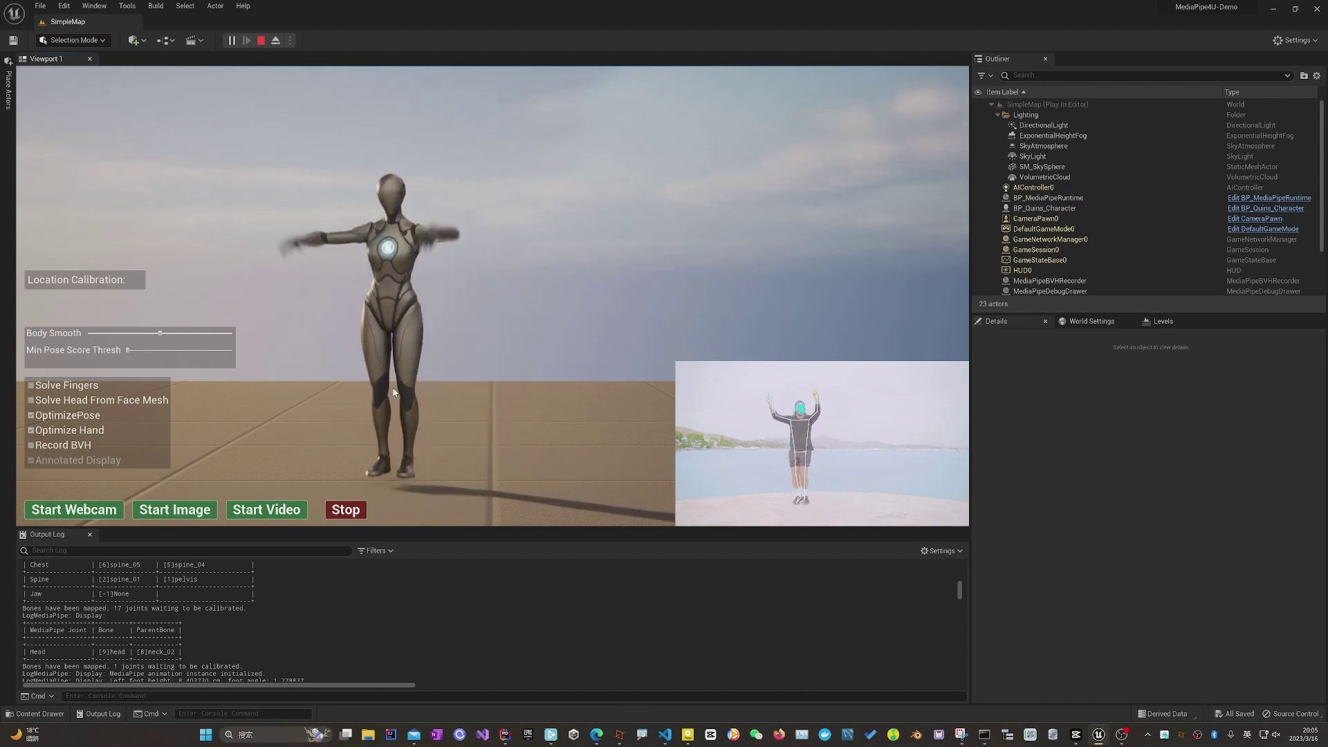
{"action": "left_click", "coordinate": [355, 513]}
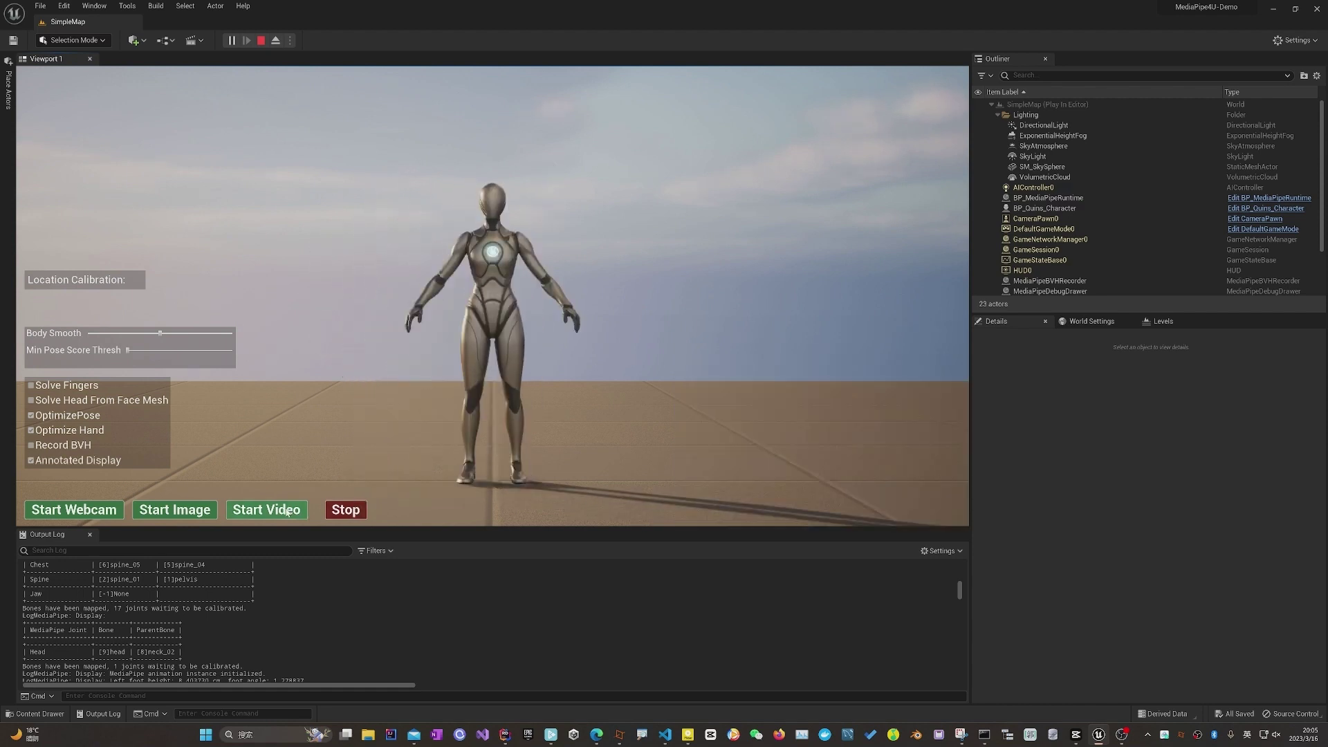
{"action": "left_click", "coordinate": [267, 509]}
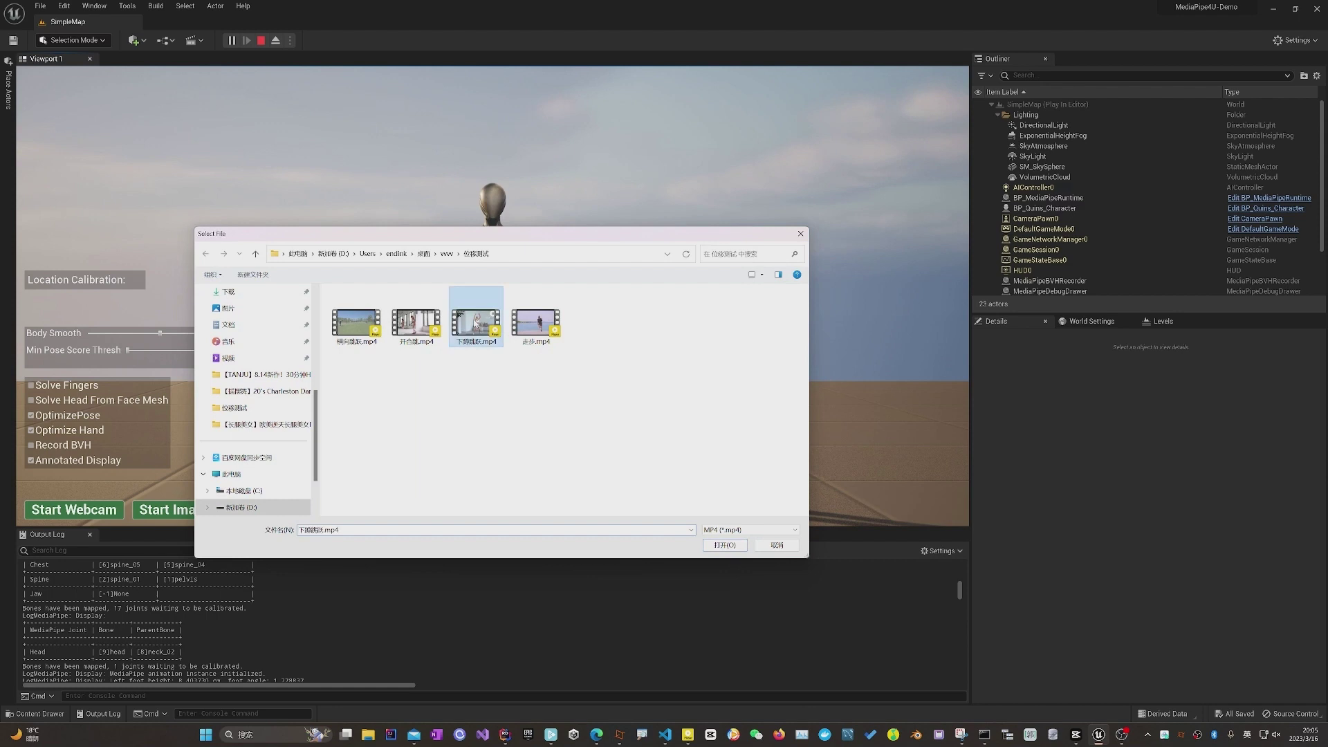
{"action": "double_click", "coordinate": [476, 322]}
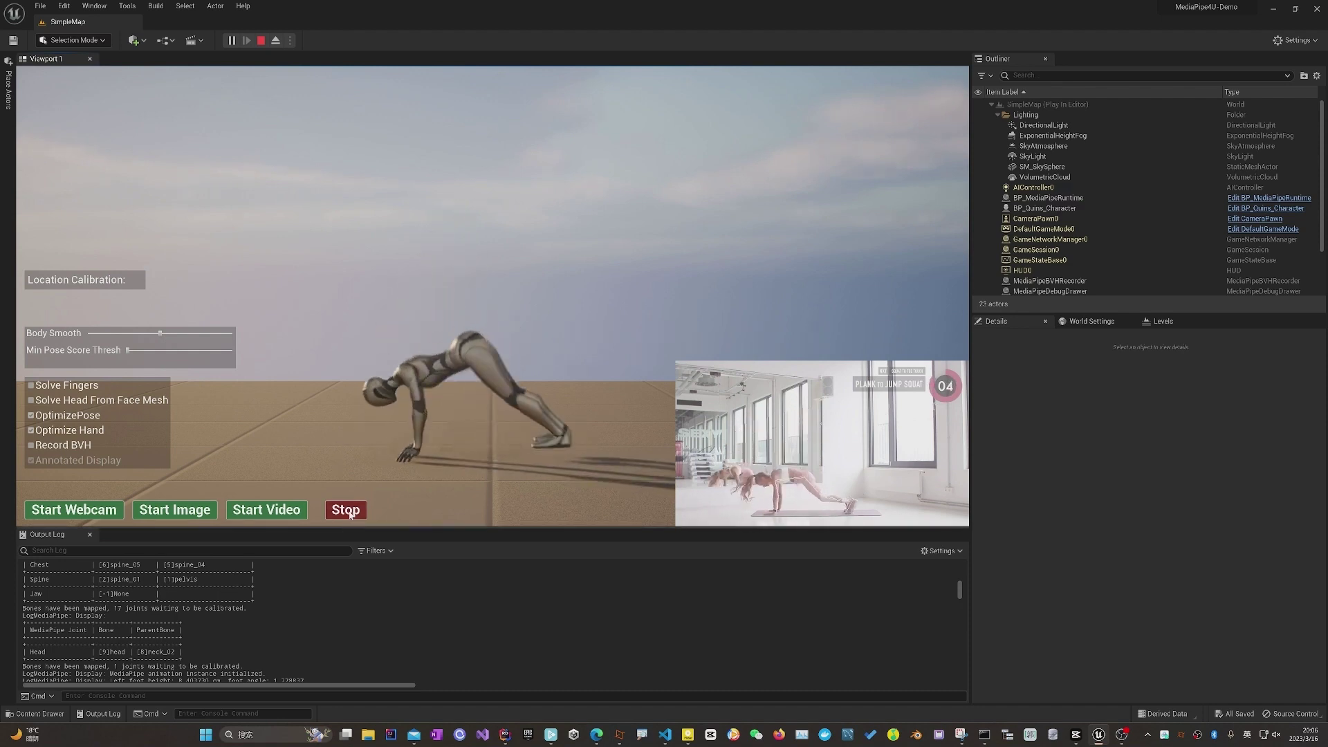
Stop the exercise video and load the folder's first mp4 to drive the mannequin.
{"action": "left_click", "coordinate": [347, 510]}
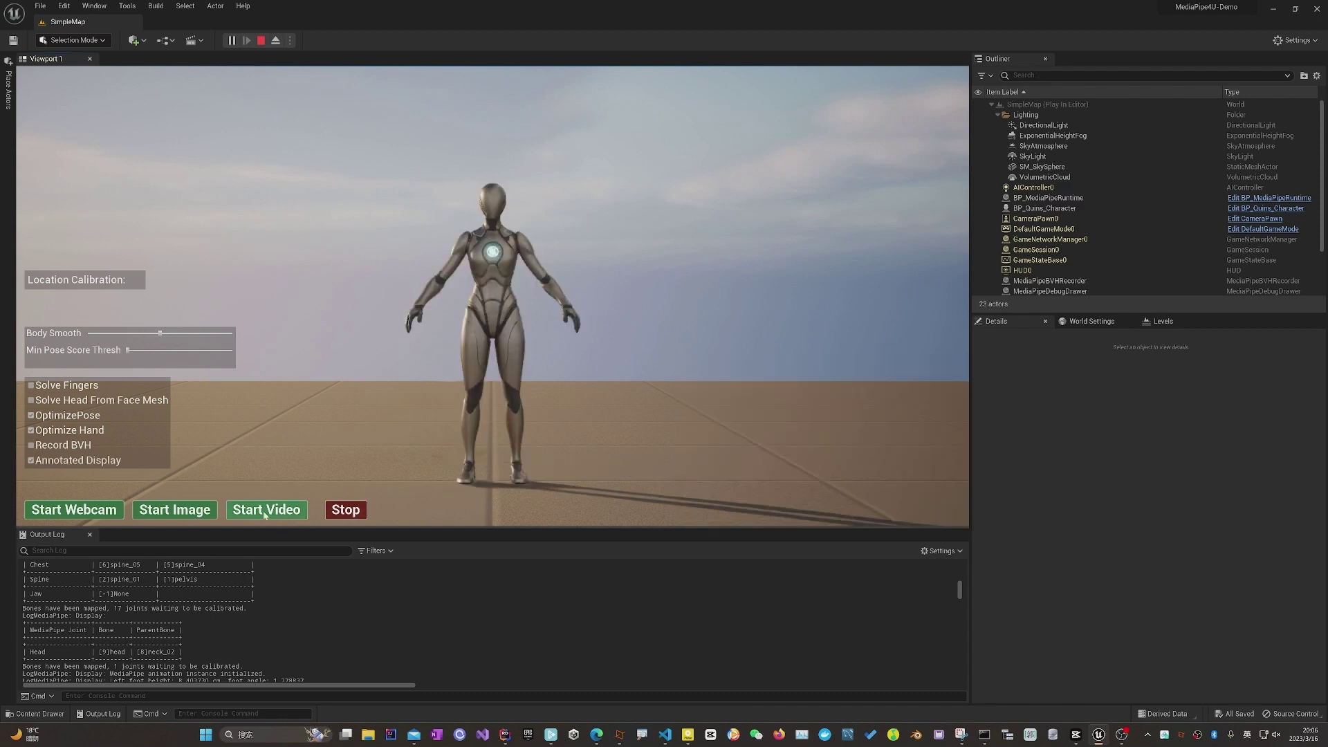
{"action": "left_click", "coordinate": [265, 510]}
{"action": "double_click", "coordinate": [357, 323]}
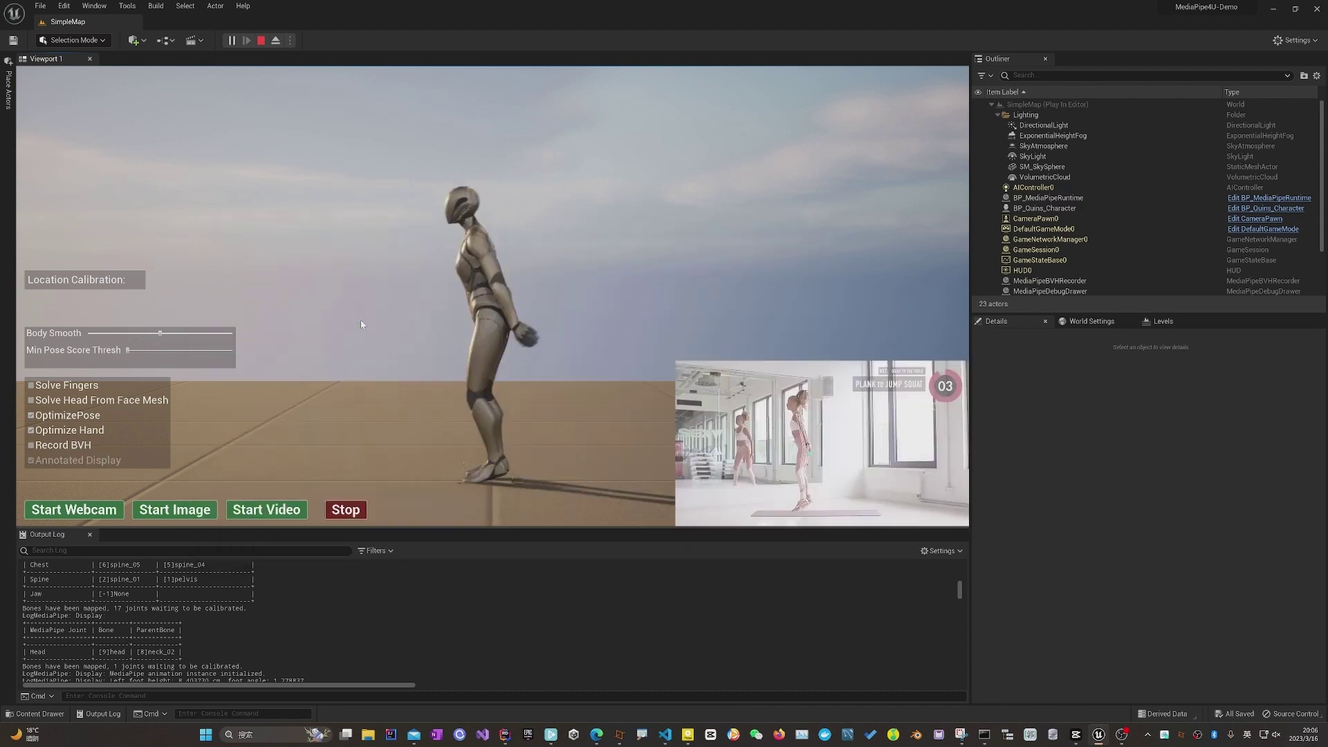